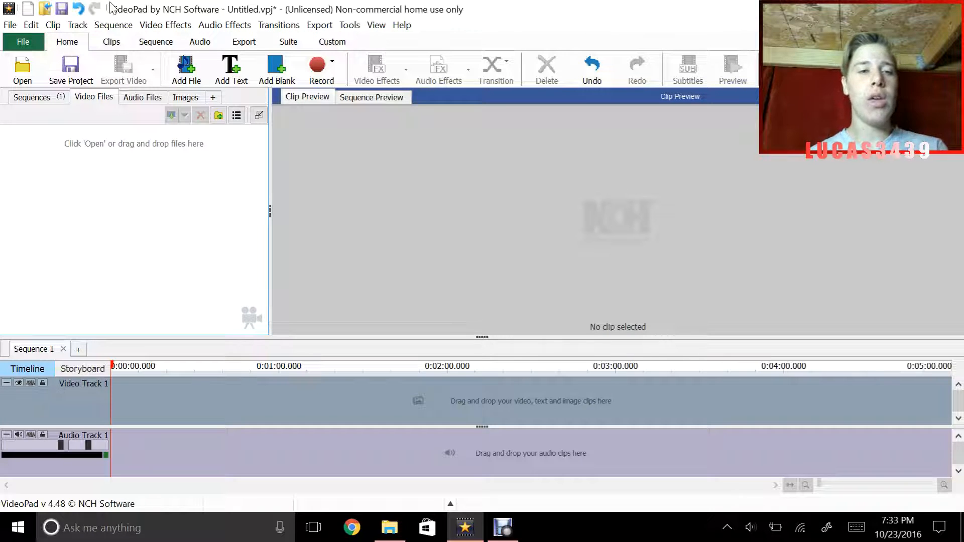
# Import the video "Lens Flares Collection - Royalty Free Footage" from the Images folder inside Video Stuff on the Secure Digital storage device
pyautogui.click(23, 71)
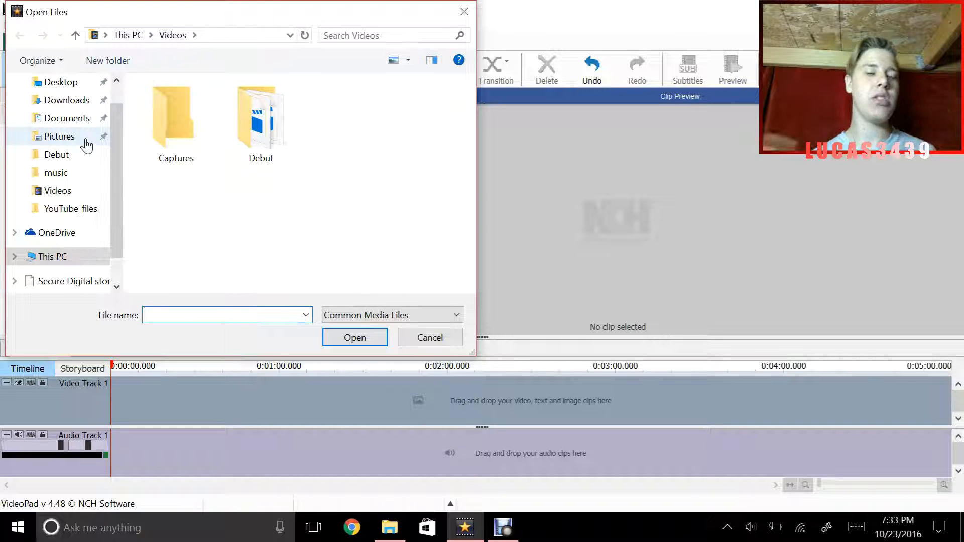
pyautogui.moveTo(111, 186); pyautogui.dragTo(112, 234)
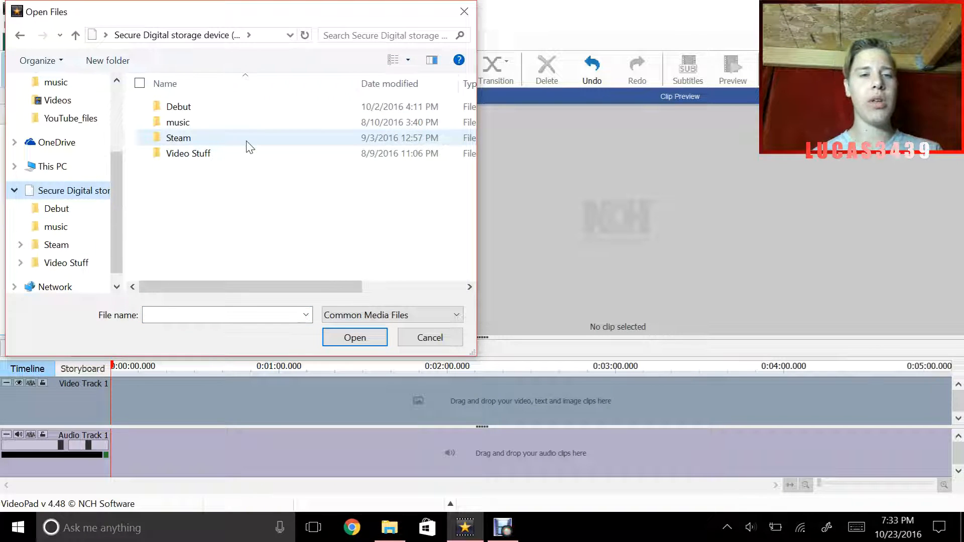
pyautogui.click(224, 159)
pyautogui.doubleClick(225, 160)
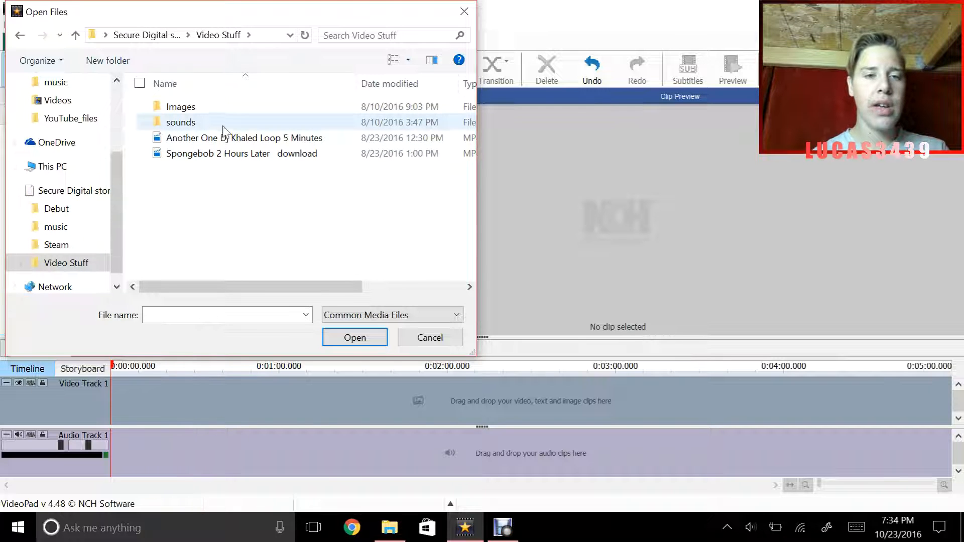
pyautogui.click(235, 106)
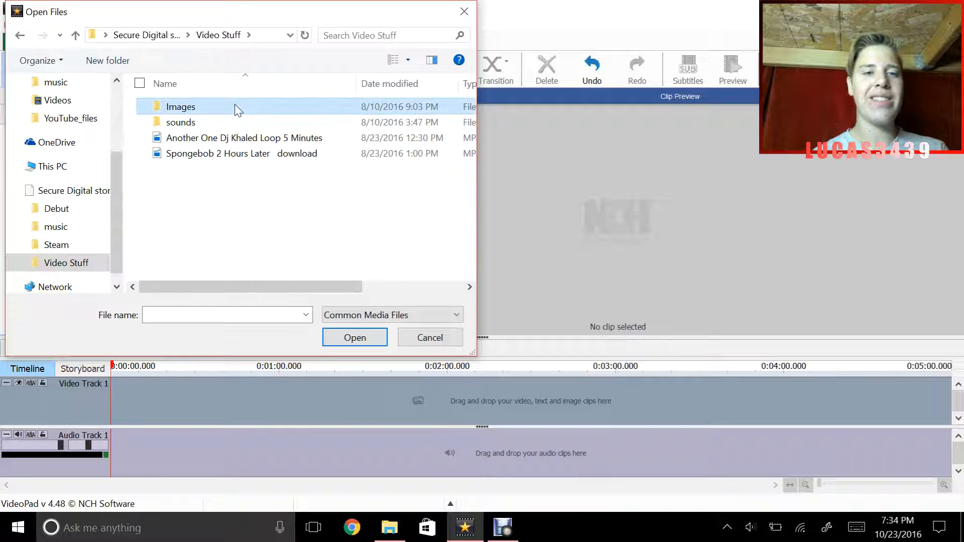
pyautogui.doubleClick(238, 109)
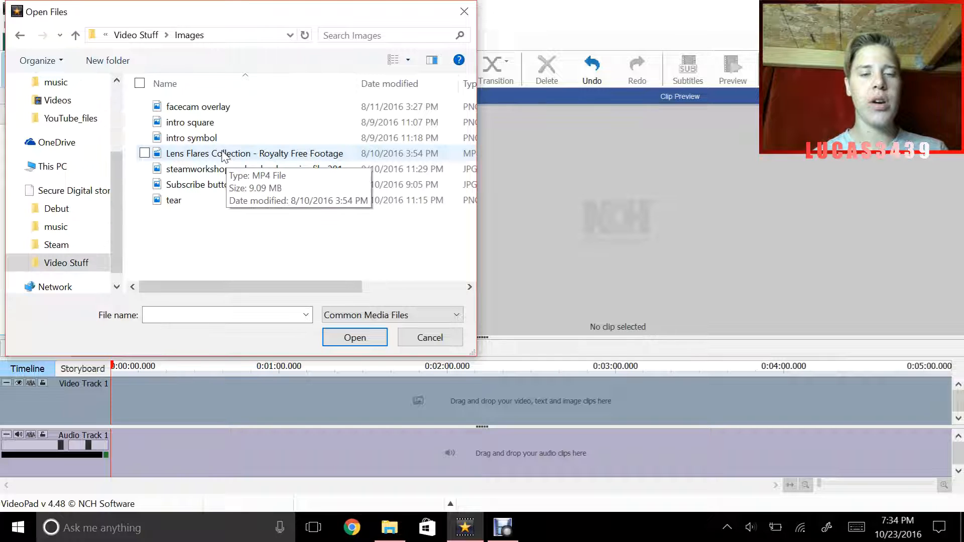
pyautogui.doubleClick(227, 155)
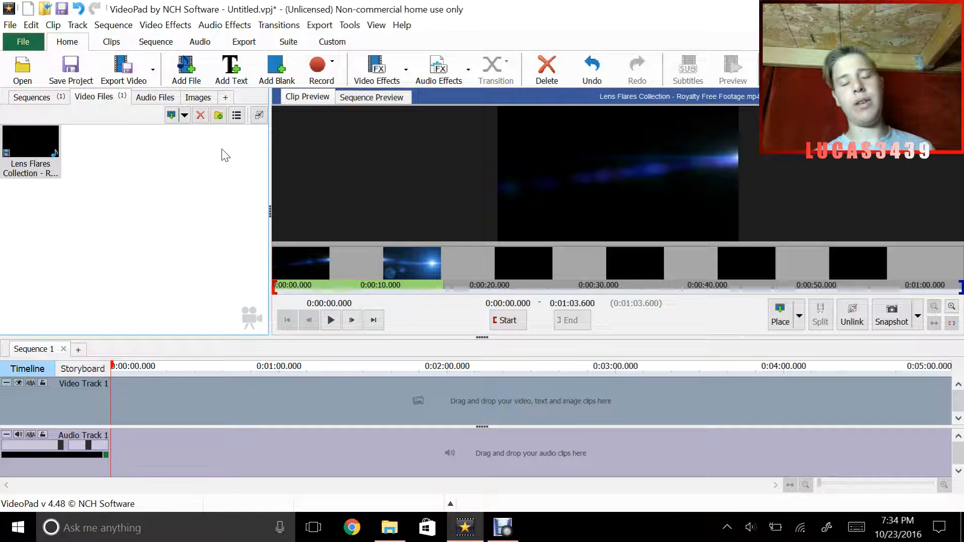
# Preview the first seconds of the lens flare clip and place it at the start of Video Track 1
pyautogui.click(331, 320)
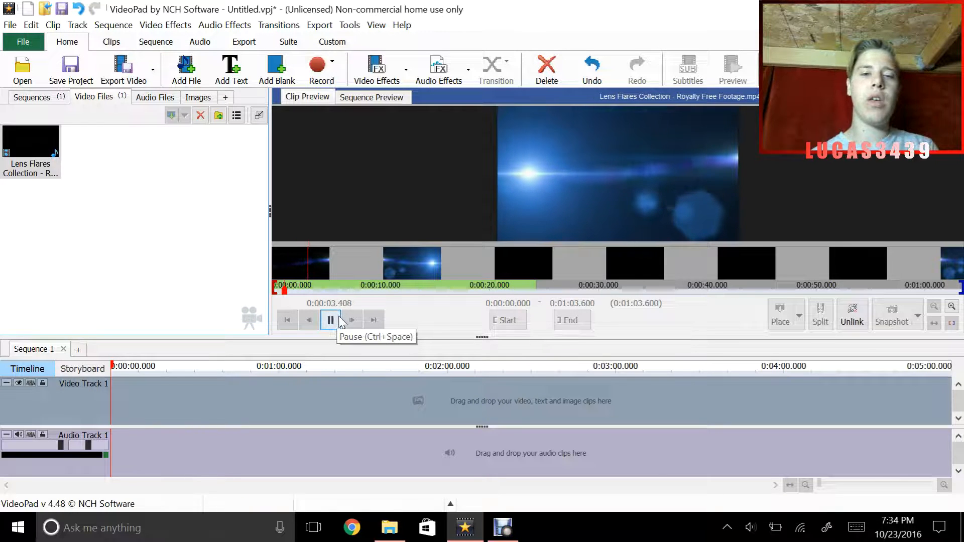
pyautogui.click(340, 321)
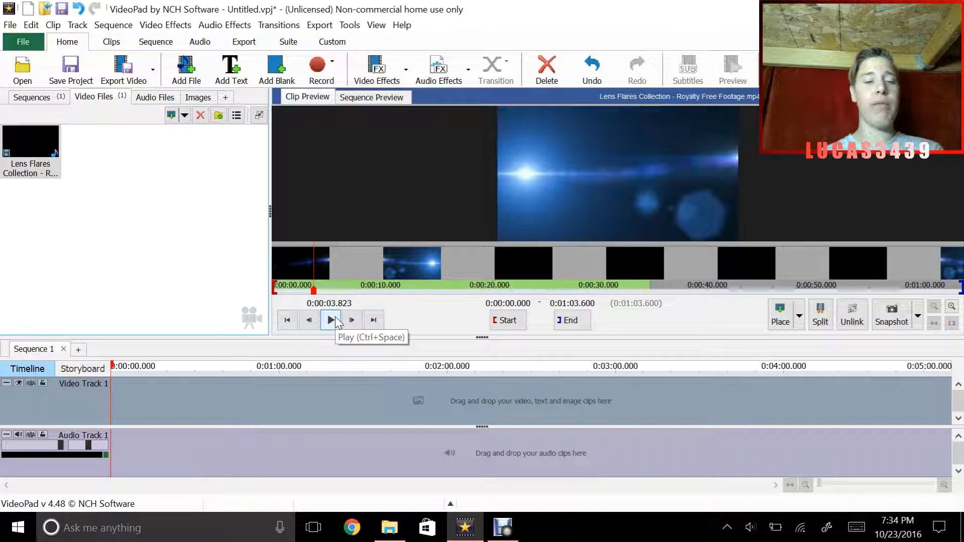
pyautogui.moveTo(35, 168); pyautogui.dragTo(121, 397)
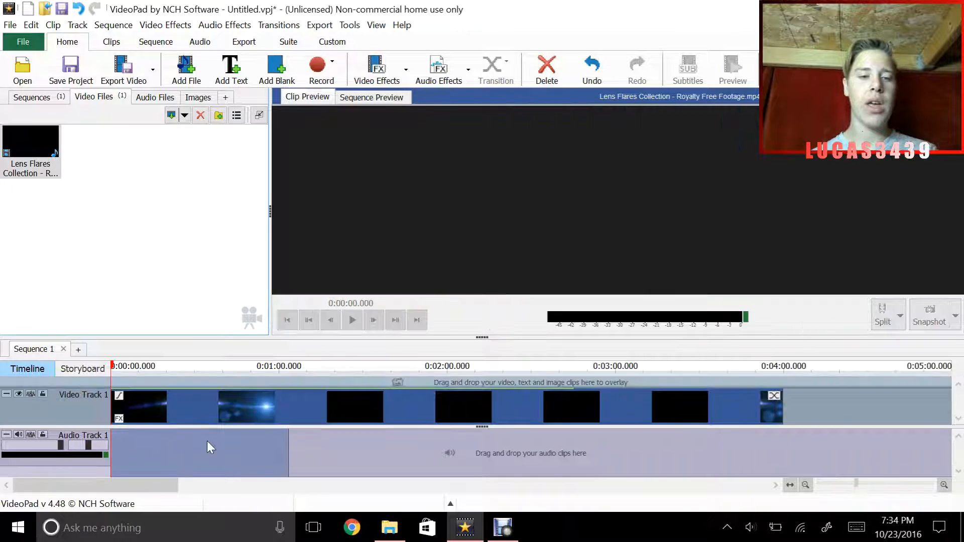
# Delete the lens flare clip's audio from Audio Track 1, keeping its video
pyautogui.click(142, 461)
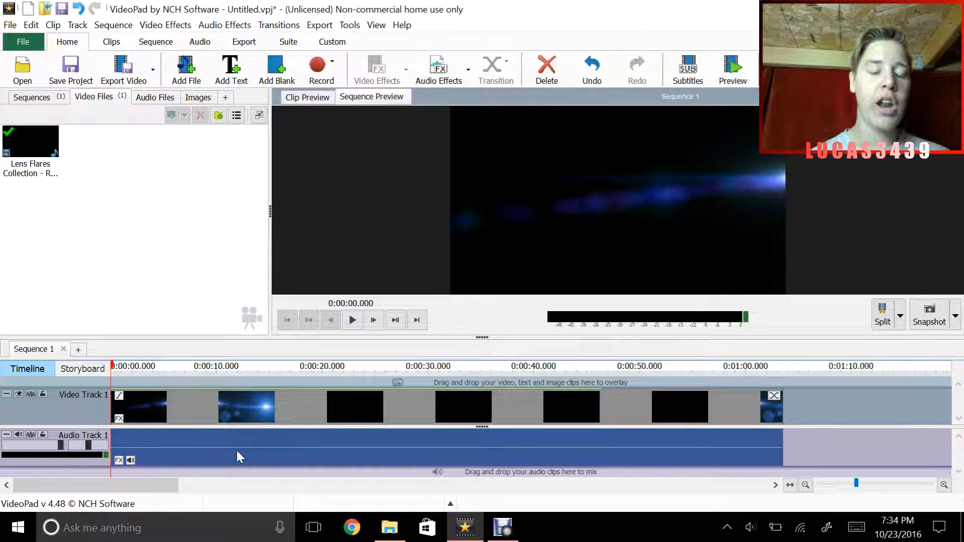
pyautogui.rightClick(233, 452)
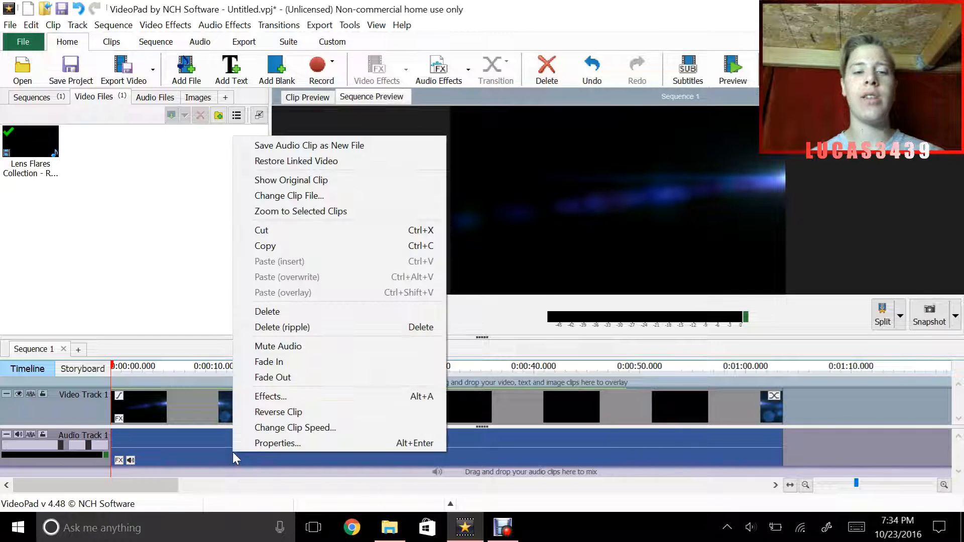
pyautogui.click(339, 322)
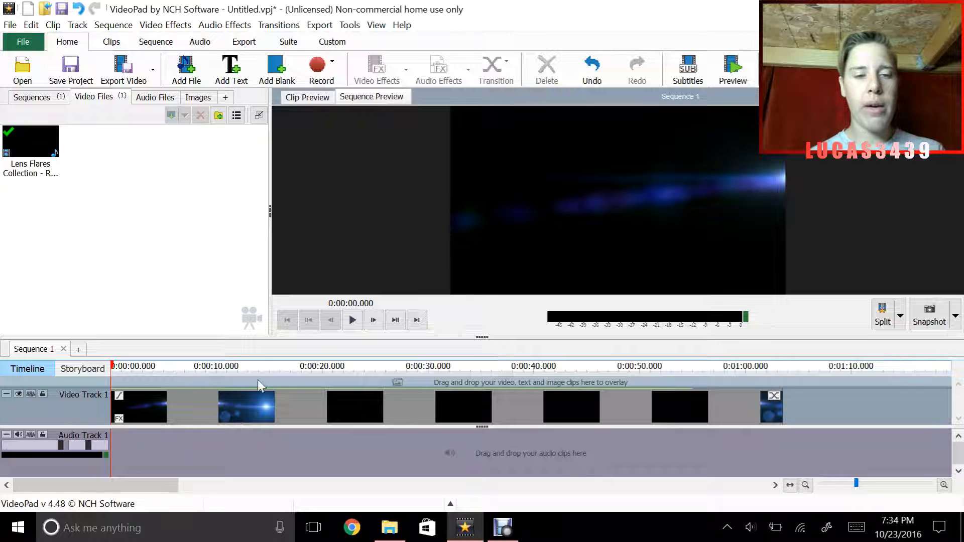
# Scrub through the sequence between about 0:00:31 and 0:00:42 and play it briefly to examine the individual lens flares
pyautogui.moveTo(259, 367); pyautogui.dragTo(444, 372)
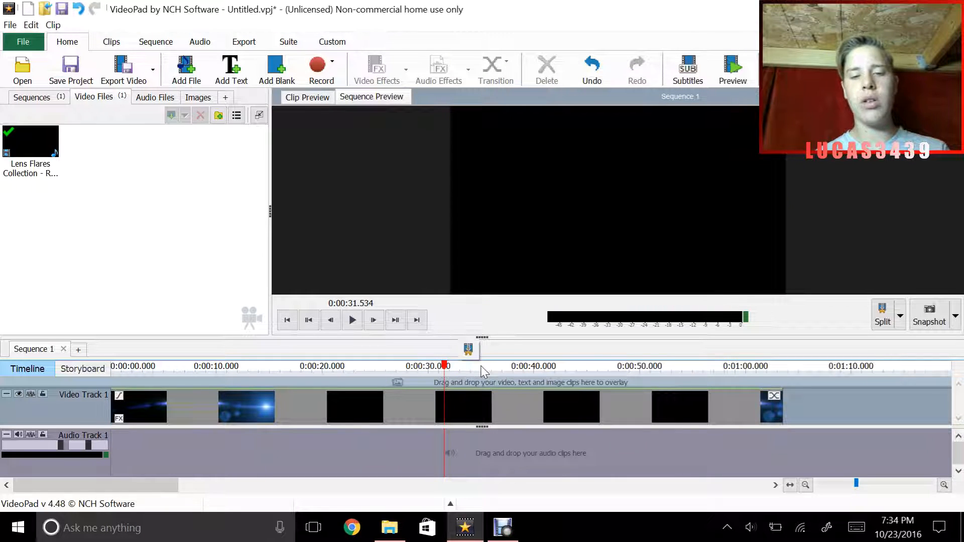
pyautogui.rightClick(483, 371)
pyautogui.click(467, 372)
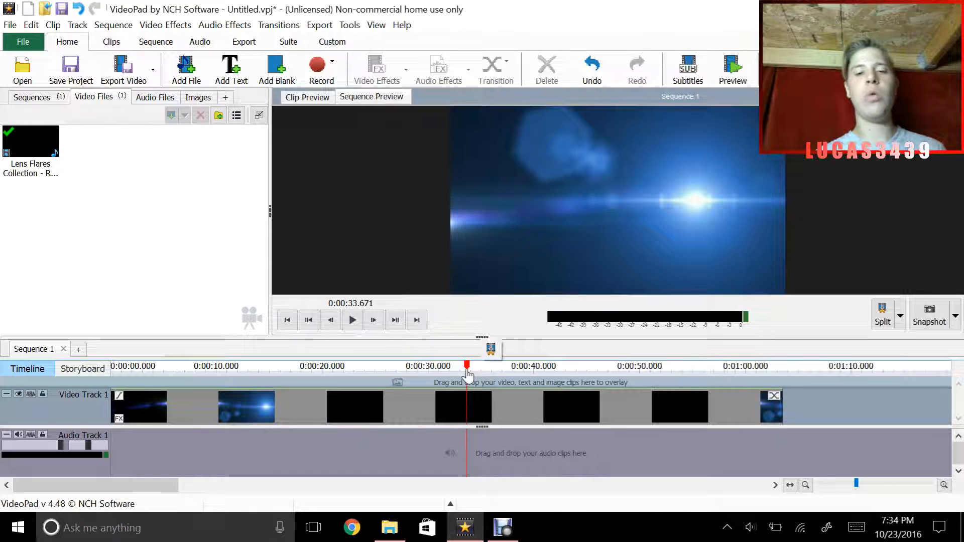
pyautogui.click(481, 370)
pyautogui.moveTo(493, 369); pyautogui.dragTo(512, 379)
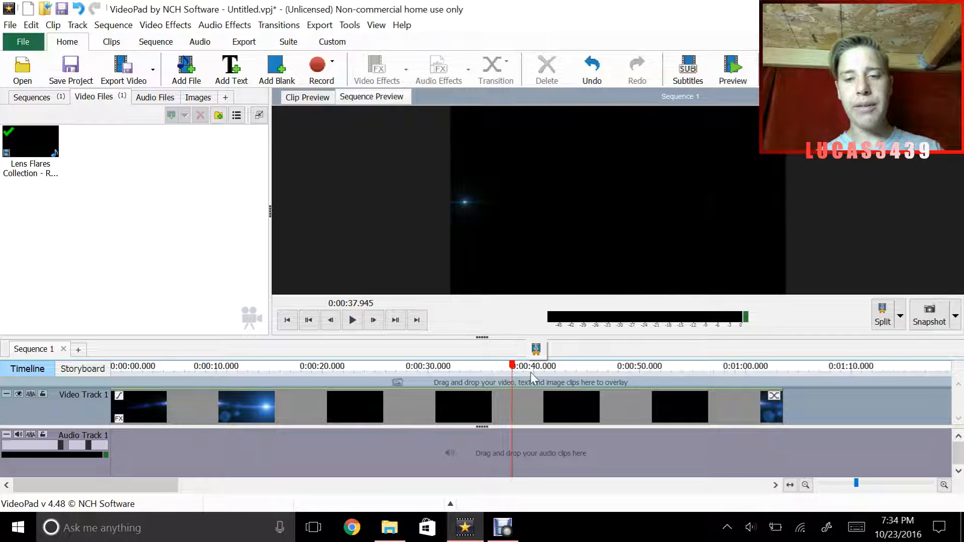
pyautogui.moveTo(522, 371); pyautogui.dragTo(550, 371)
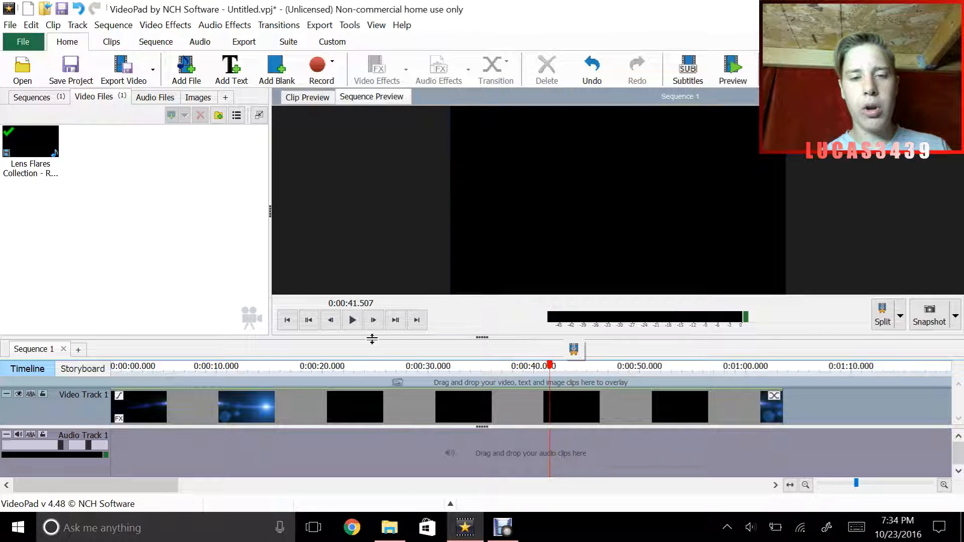
pyautogui.click(352, 321)
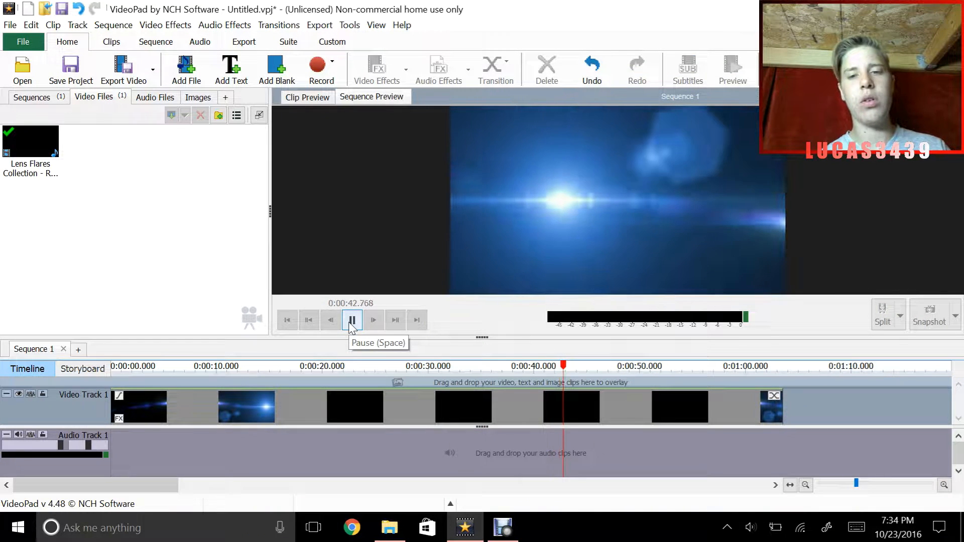
pyautogui.click(353, 322)
# Split the lens flare clip at 0:00:40.367 and ripple-delete the part before the split
pyautogui.click(561, 368)
pyautogui.moveTo(561, 370); pyautogui.dragTo(538, 371)
pyautogui.click(562, 350)
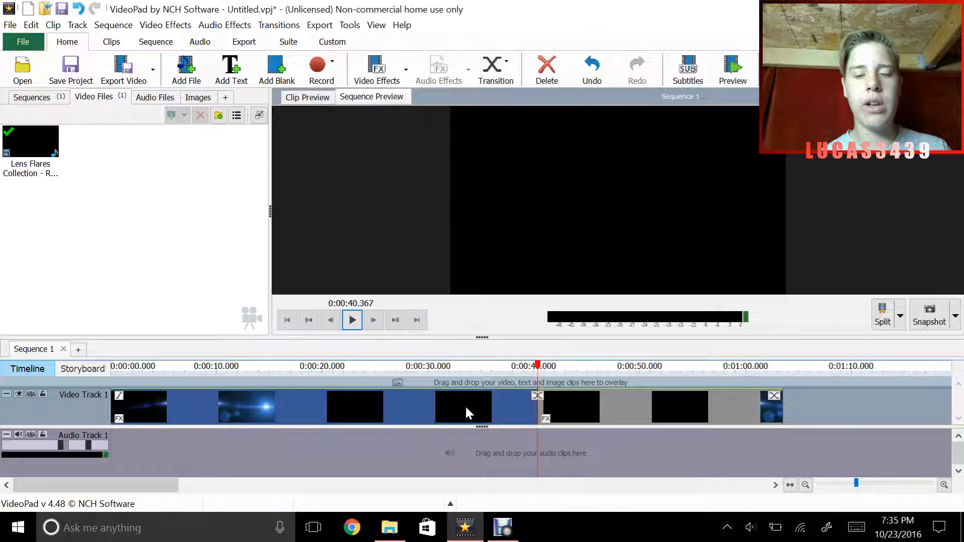
pyautogui.rightClick(465, 404)
pyautogui.click(510, 317)
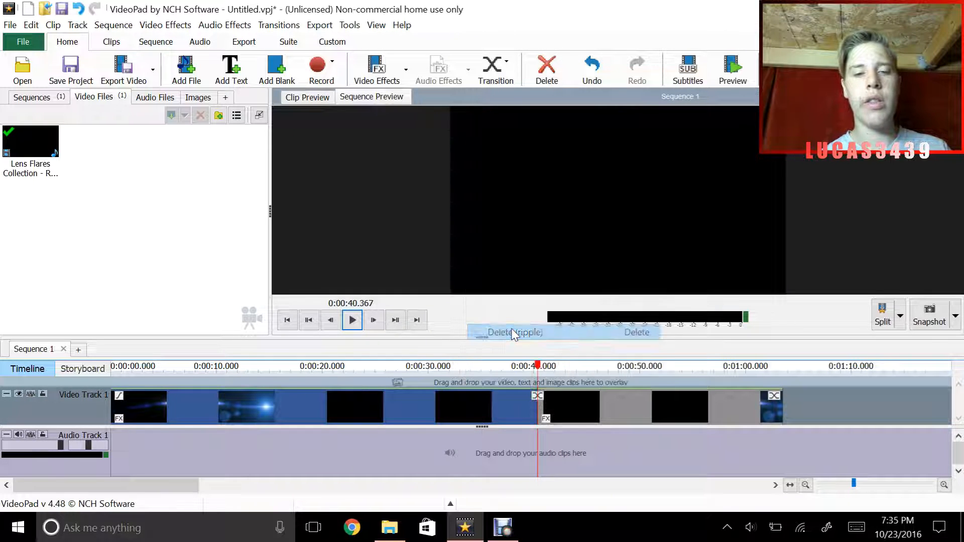
# Play the remaining flare, split the clip at 0:00:08.258 and delete the part after the split
pyautogui.click(197, 372)
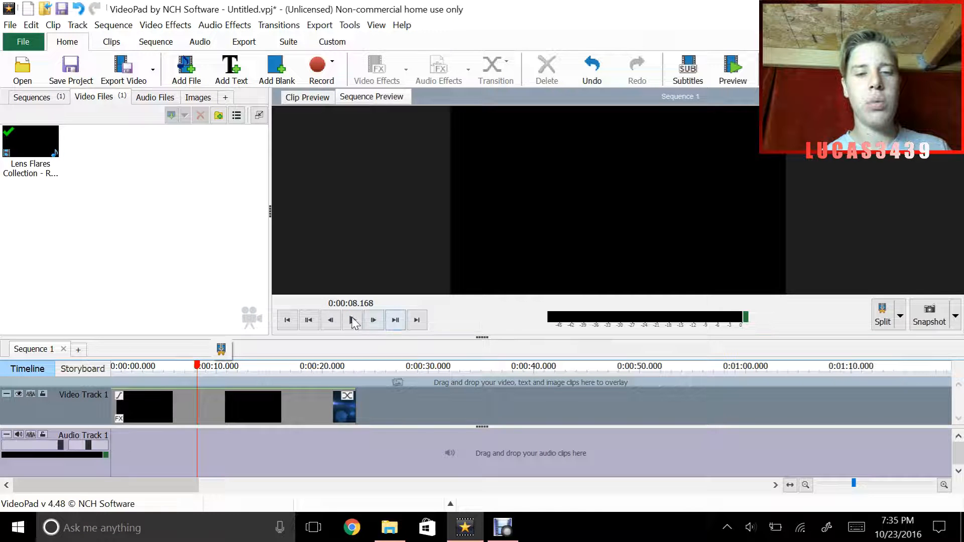
pyautogui.click(352, 319)
pyautogui.click(149, 369)
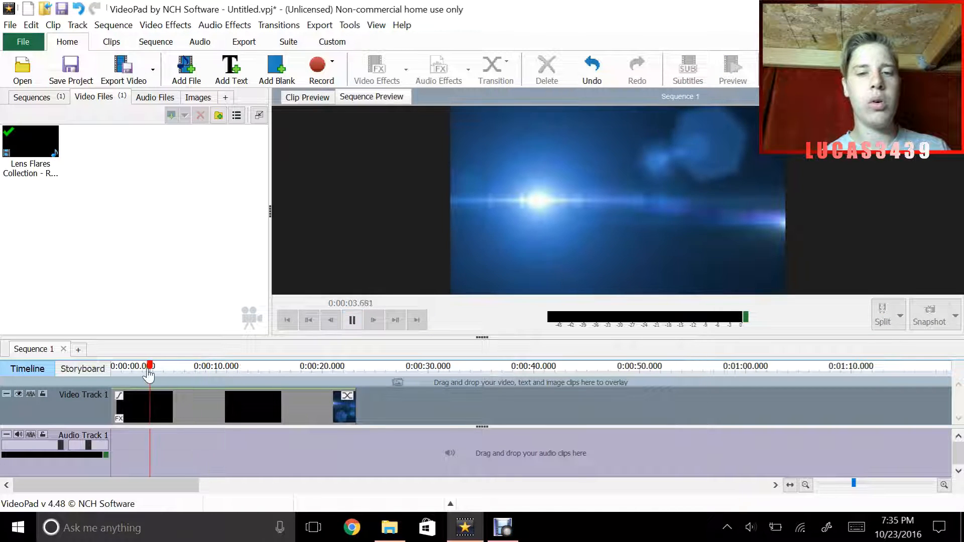
pyautogui.click(352, 320)
pyautogui.click(352, 320)
pyautogui.click(352, 320)
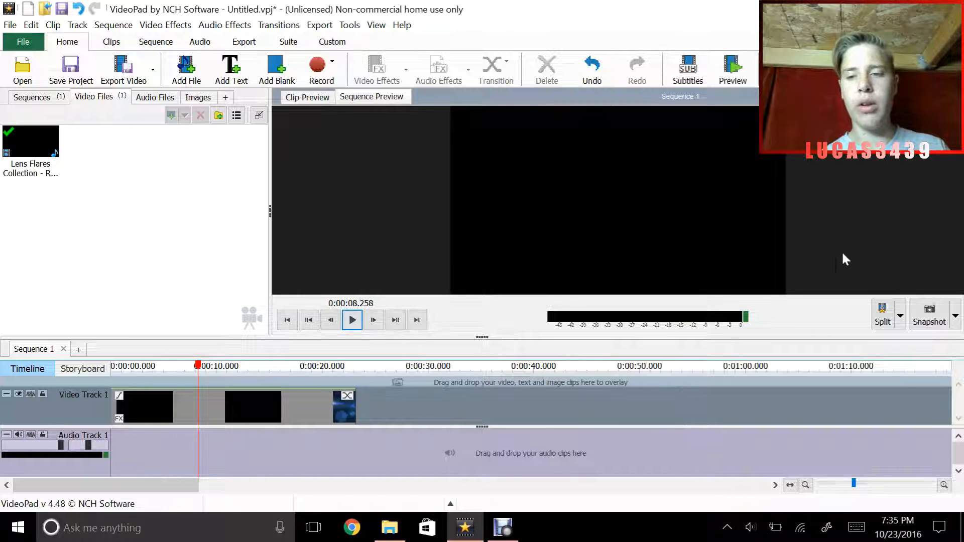
pyautogui.click(883, 310)
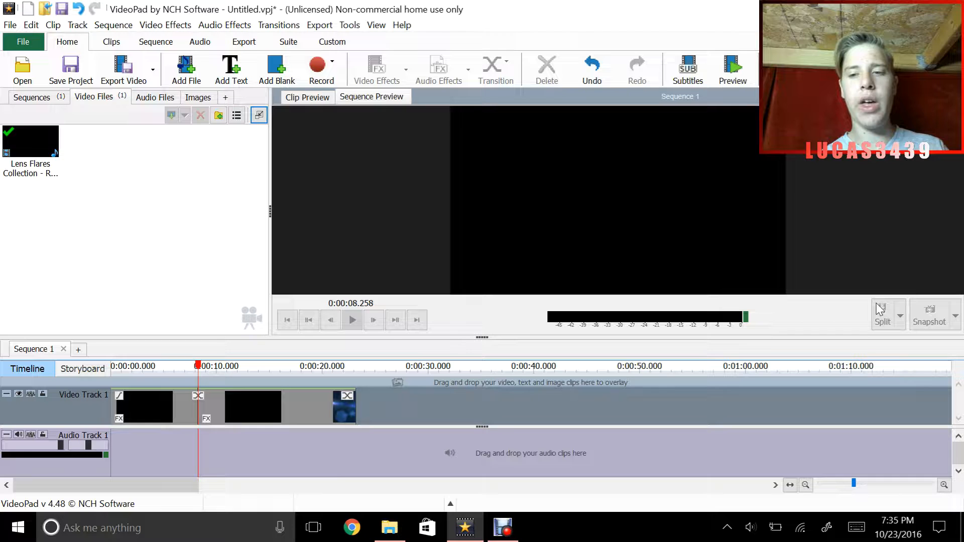
pyautogui.click(246, 420)
pyautogui.rightClick(247, 420)
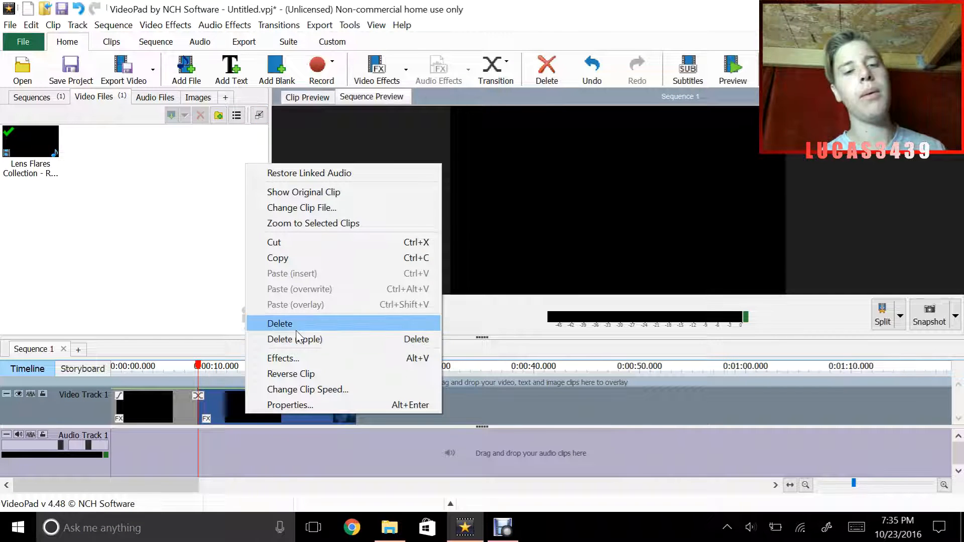
pyautogui.click(295, 328)
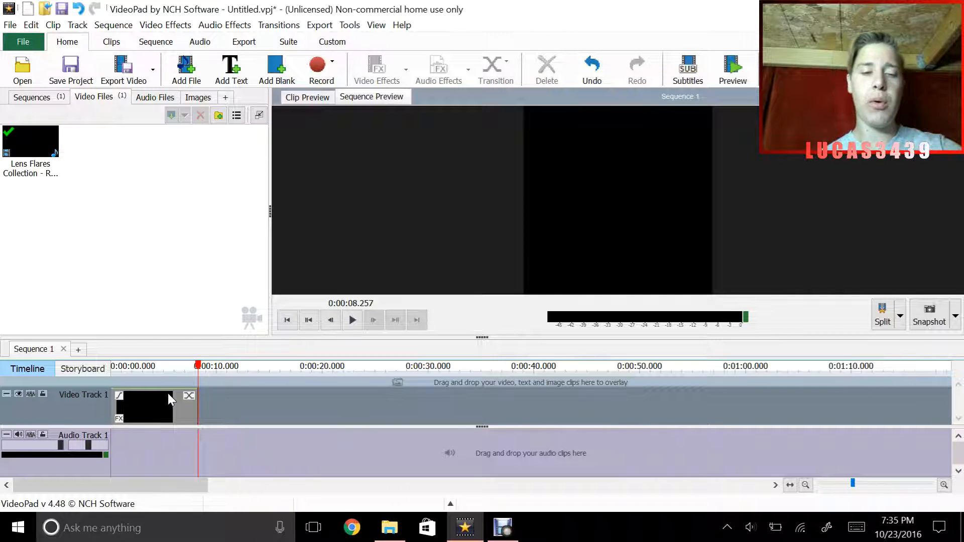
# Play the trimmed lens flare sequence from the beginning to the end
pyautogui.moveTo(155, 405); pyautogui.dragTo(277, 342)
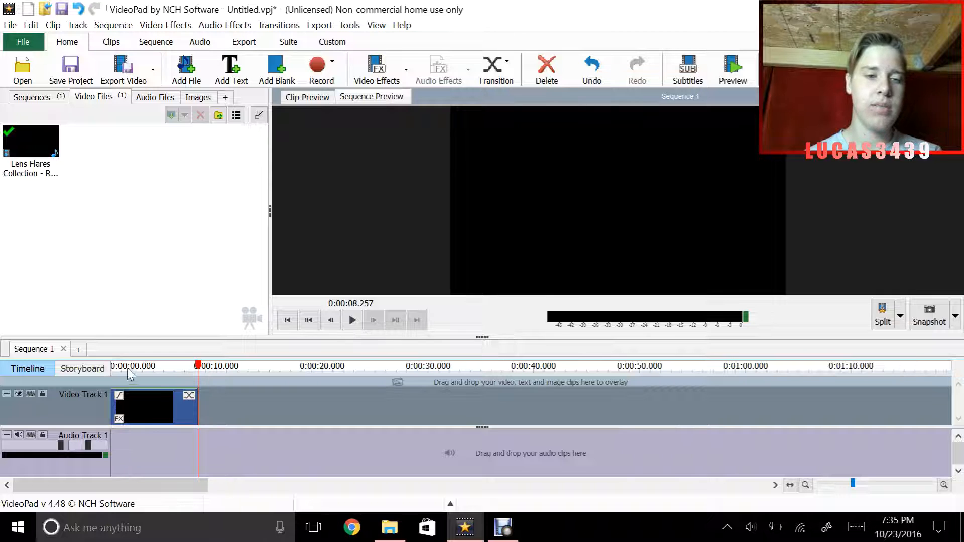
pyautogui.moveTo(127, 368); pyautogui.dragTo(76, 371)
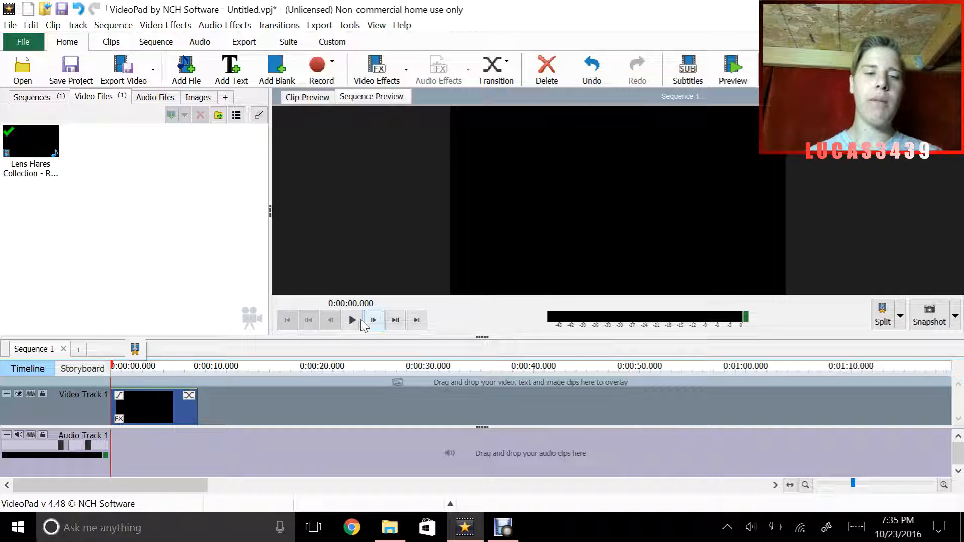
pyautogui.click(353, 322)
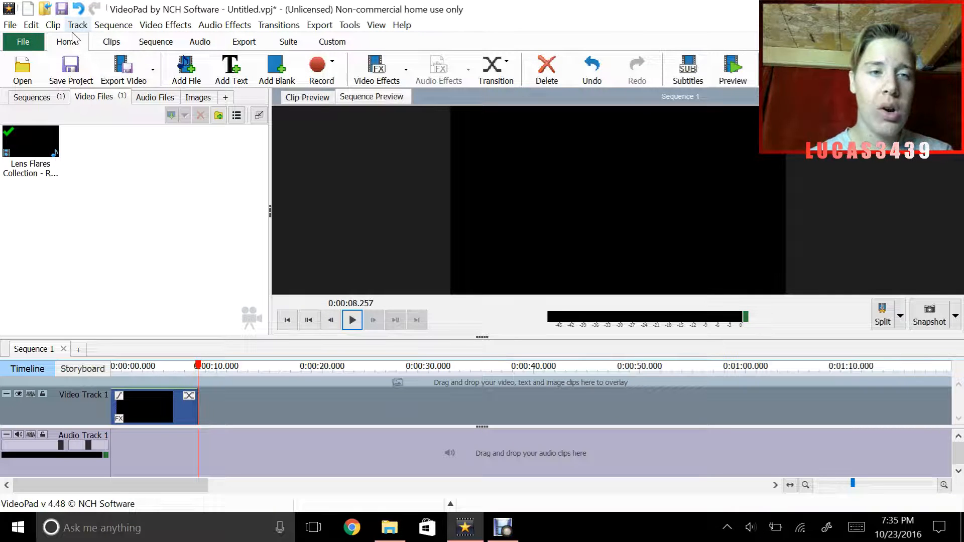
# Import the audio file "Best of No Copyright SoundsFebruary 2015" from the music folder on the Secure Digital storage device
pyautogui.click(30, 78)
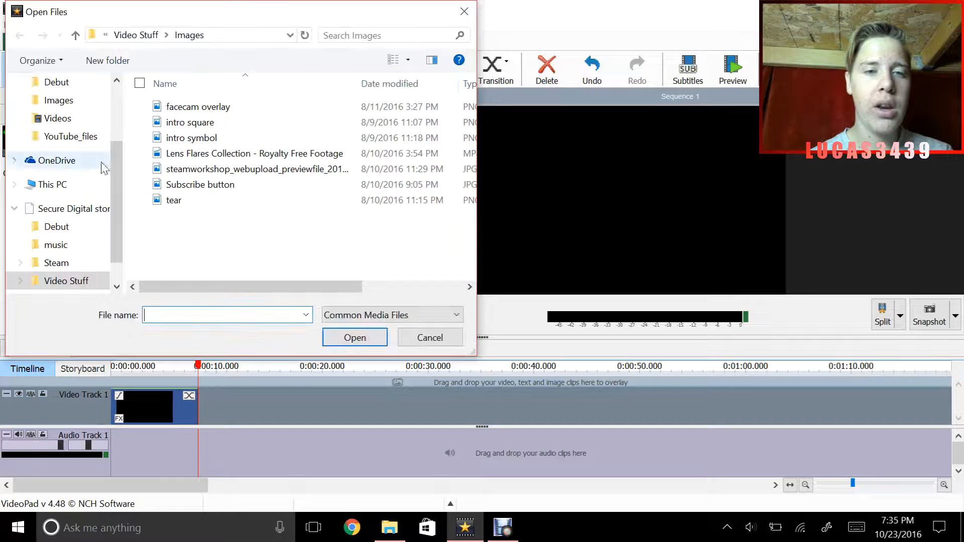
pyautogui.click(70, 281)
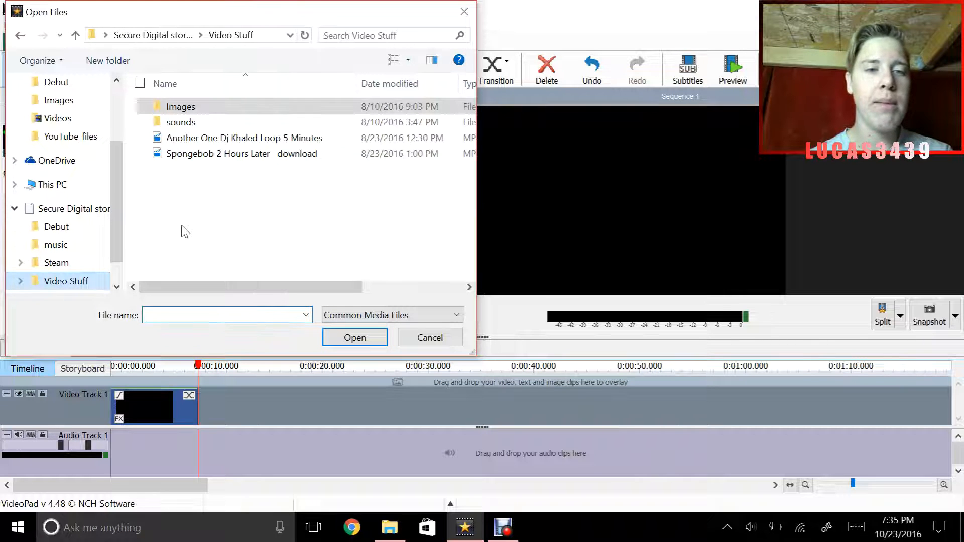
pyautogui.click(219, 122)
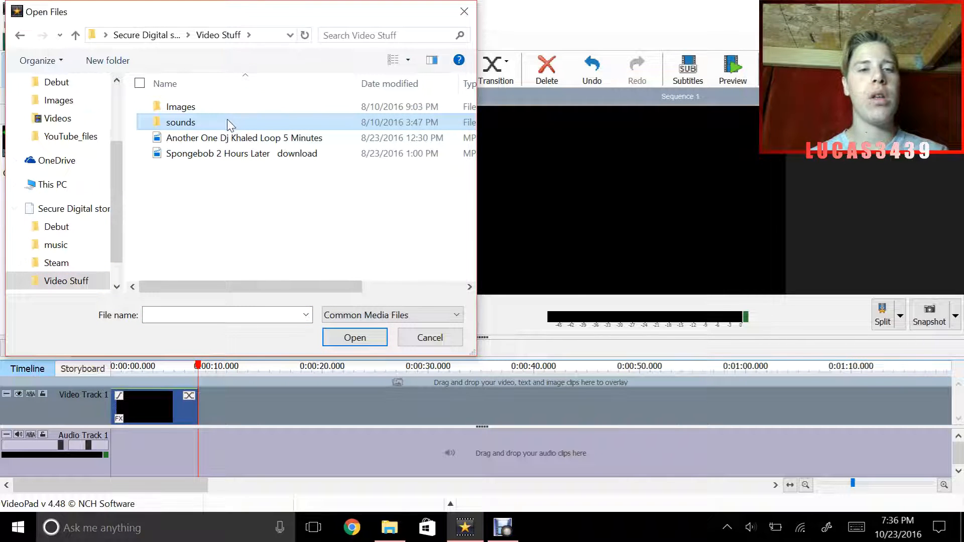
pyautogui.click(229, 125)
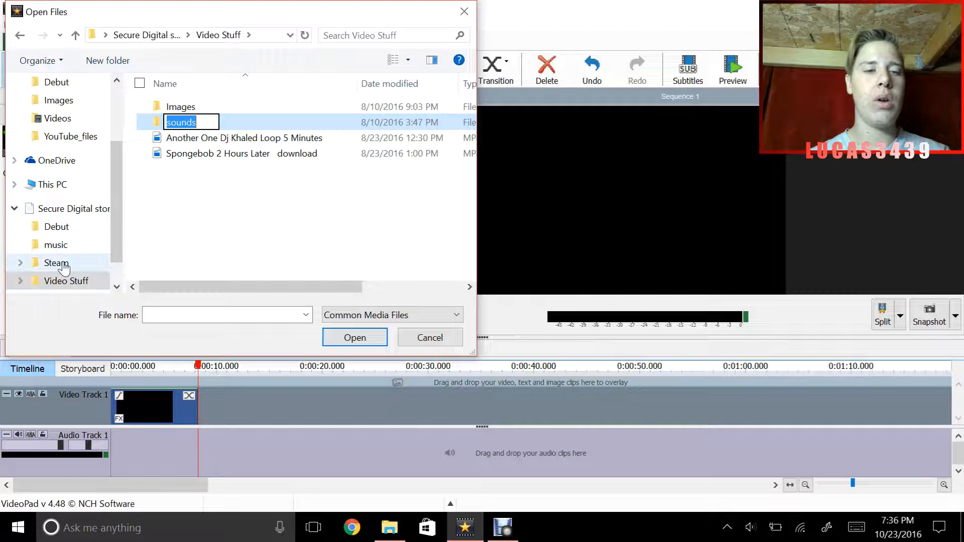
pyautogui.click(52, 246)
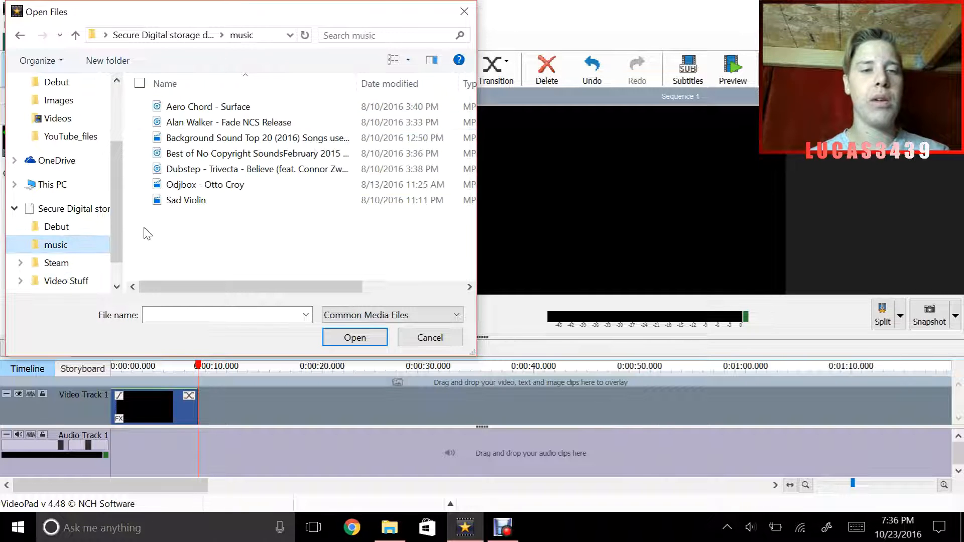
pyautogui.doubleClick(271, 155)
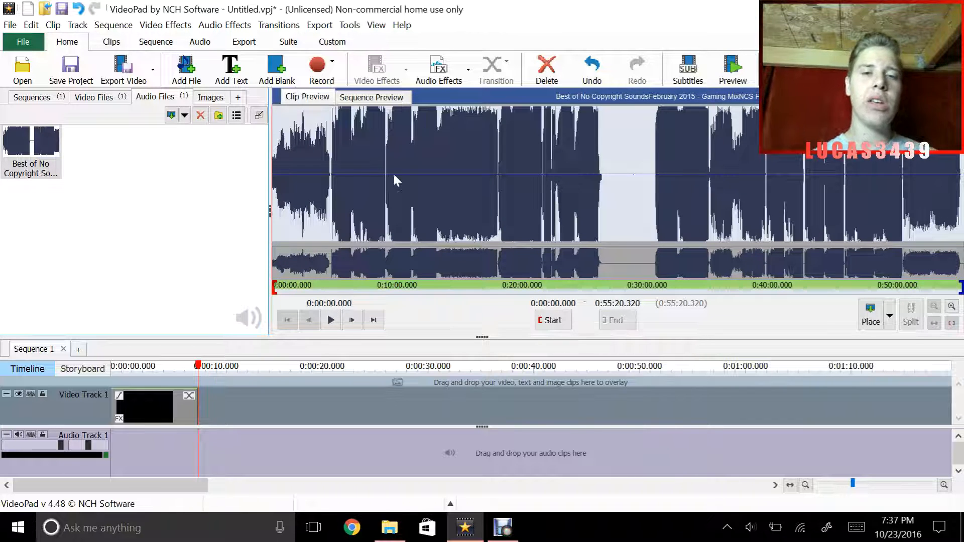
# Trim the music clip to the range from 0:05:01.190 to about 0:05:54.284 and place it on Audio Track 1 at the sequence cursor
pyautogui.click(368, 290)
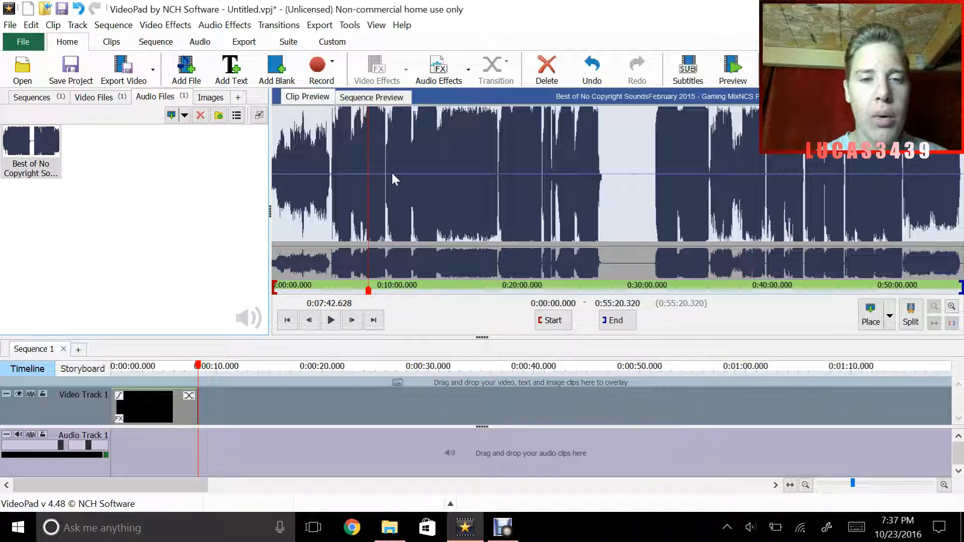
pyautogui.click(346, 153)
pyautogui.click(299, 160)
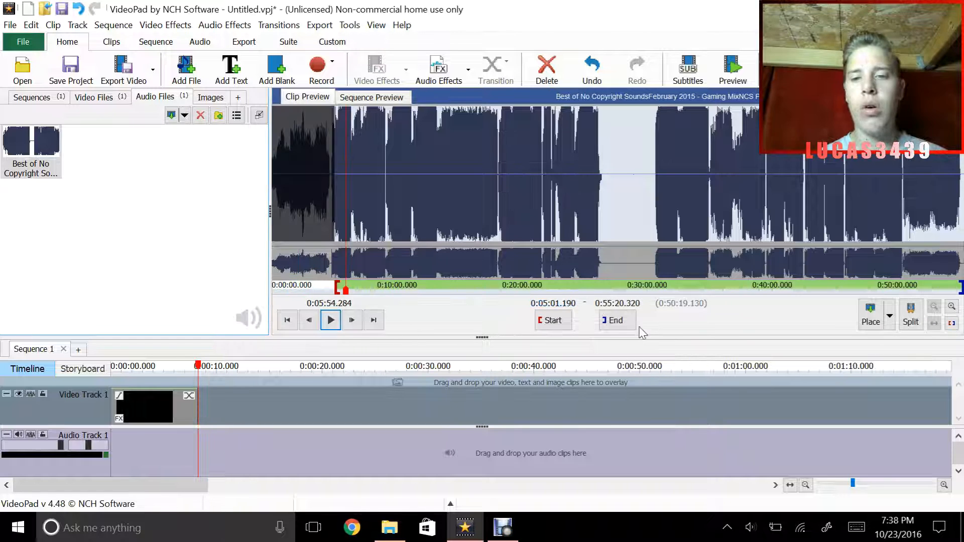
pyautogui.click(617, 320)
pyautogui.click(869, 320)
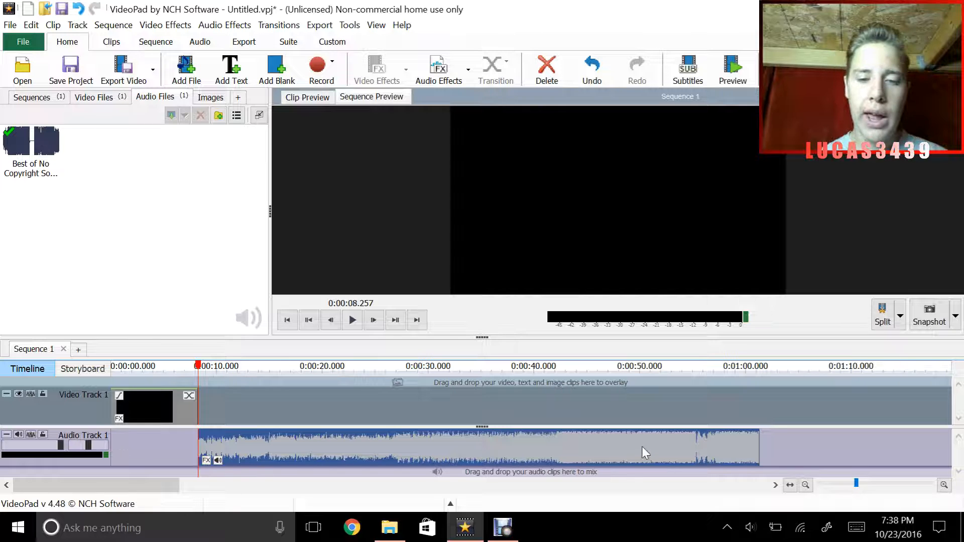
# Move the music clip to the start of Audio Track 1 and the lens flare clip to about 0:00:44 on Video Track 1
pyautogui.moveTo(643, 447); pyautogui.dragTo(555, 449)
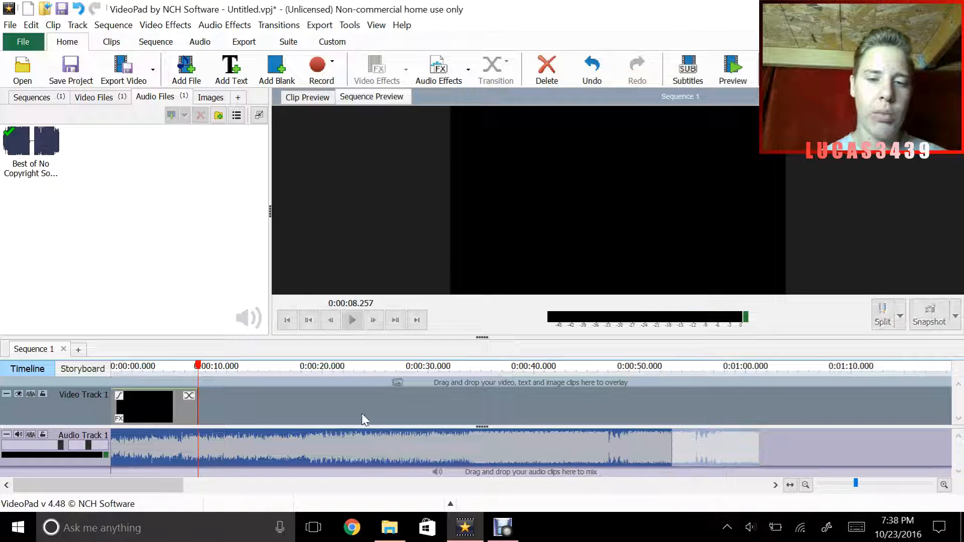
pyautogui.moveTo(139, 406); pyautogui.dragTo(608, 397)
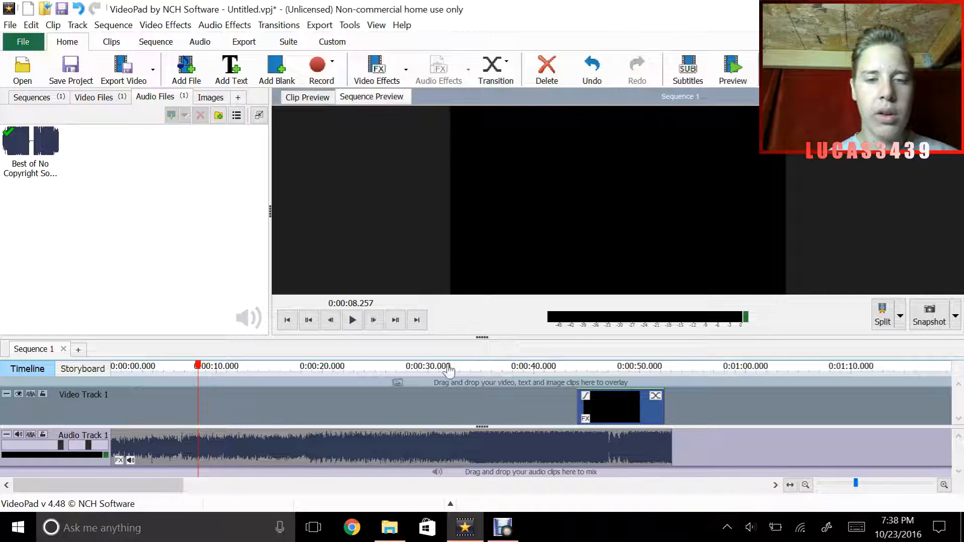
# Play the sequence from about 0:00:32 and pause it at about 0:00:36
pyautogui.click(448, 366)
pyautogui.click(353, 322)
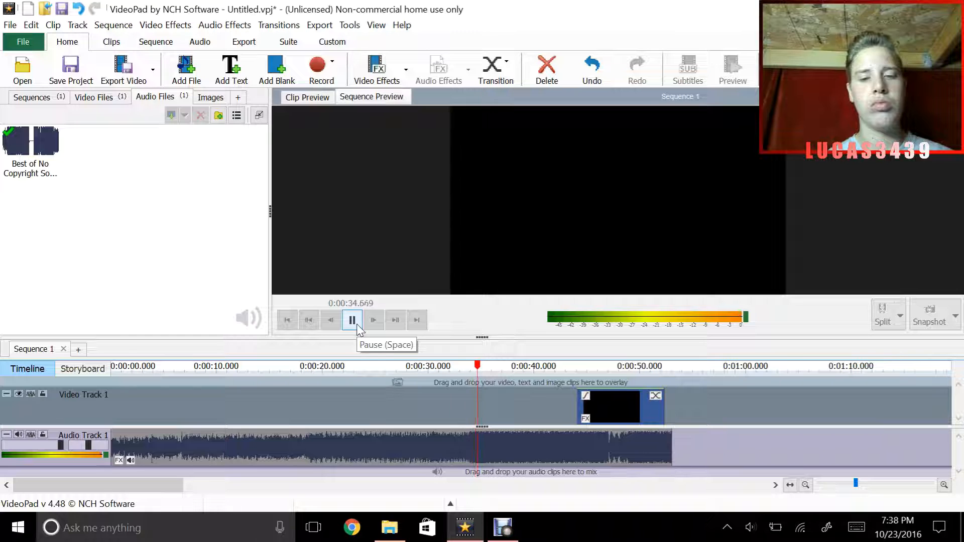
pyautogui.click(357, 325)
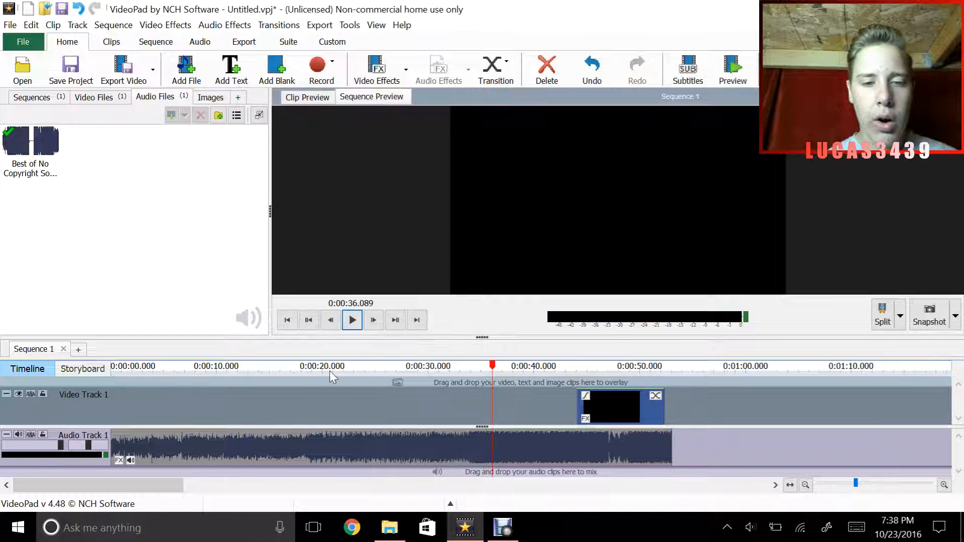
# Split the music clip at 0:00:18.189 and ripple-delete the part before the split
pyautogui.click(303, 372)
pyautogui.click(327, 348)
pyautogui.rightClick(255, 441)
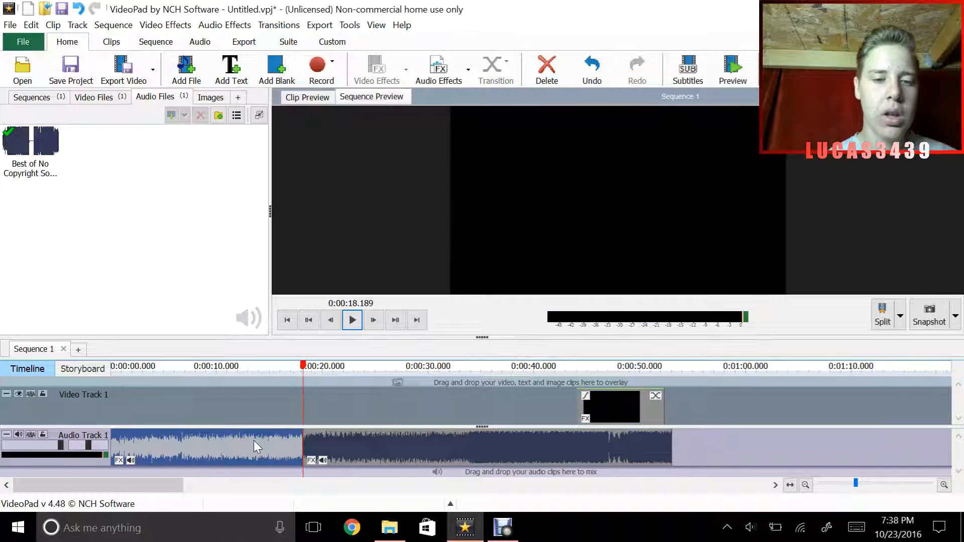
pyautogui.click(315, 315)
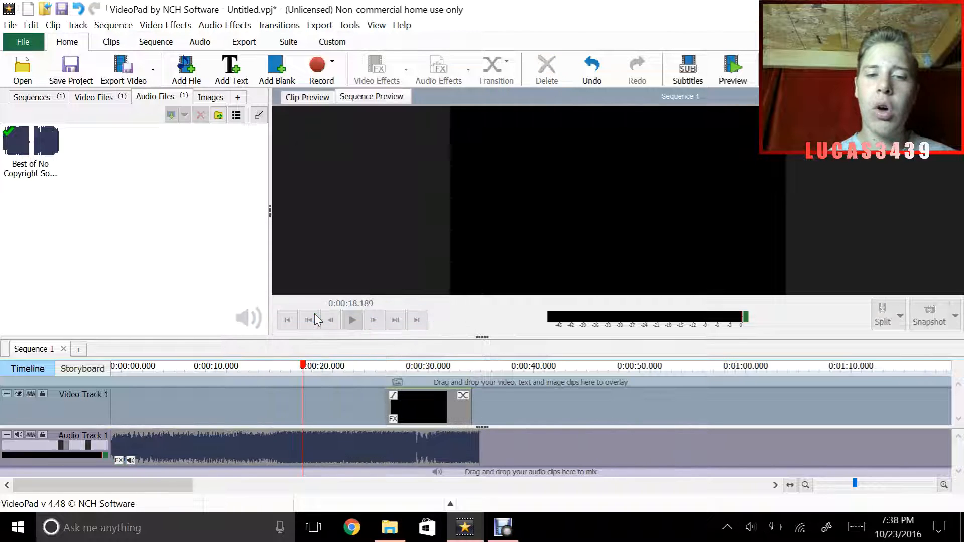
# Play the sequence from 0:00:03.894, move the lens flare clip to about 0:00:17 on Video Track 1 and pause at 0:00:07.982
pyautogui.click(161, 372)
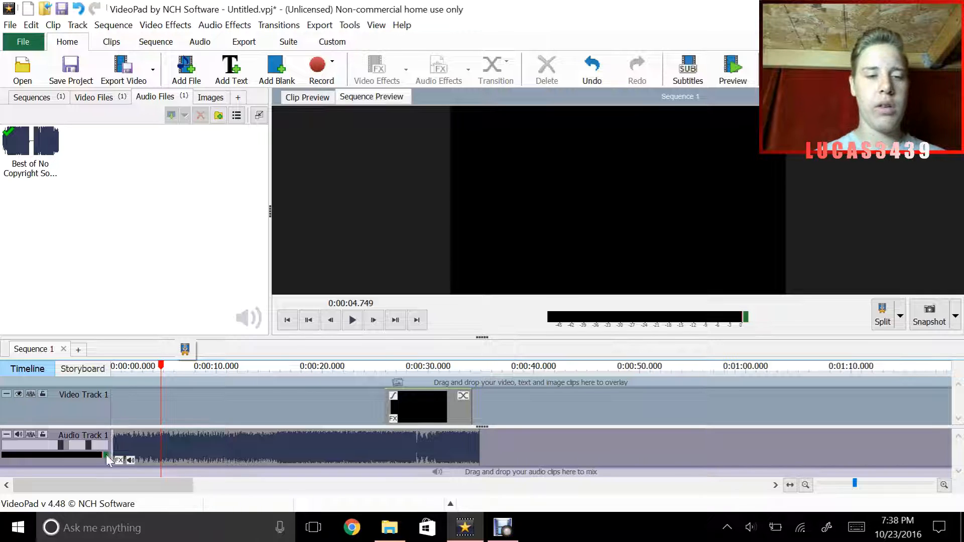
pyautogui.moveTo(140, 386); pyautogui.dragTo(151, 377)
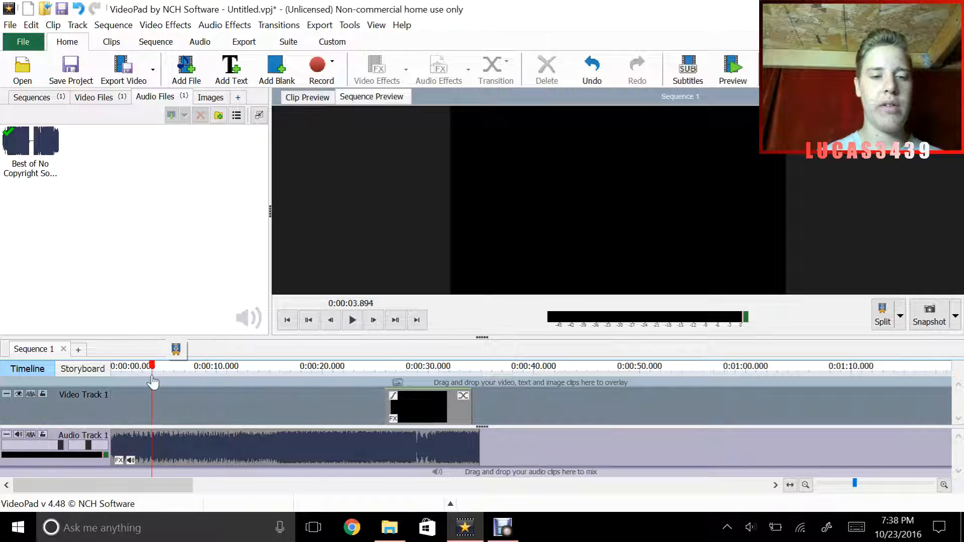
pyautogui.click(351, 319)
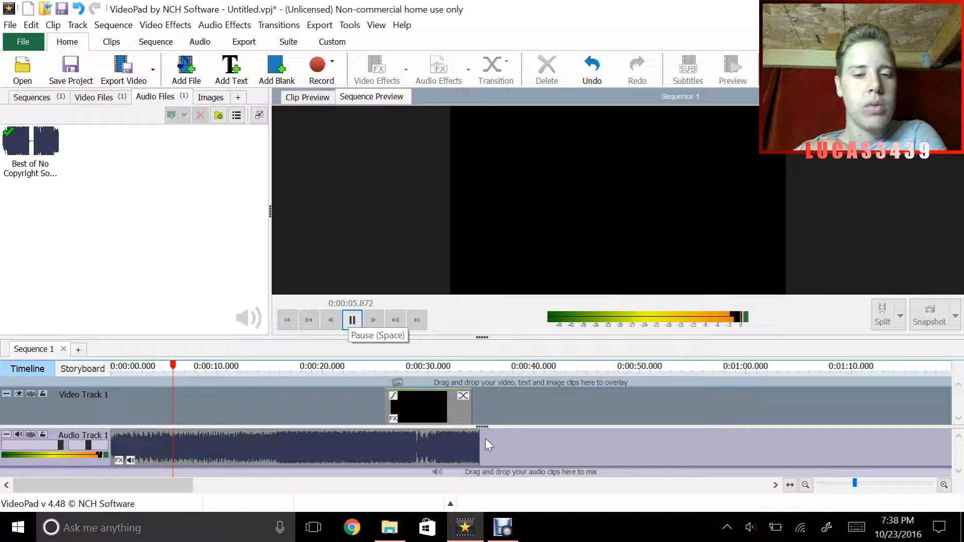
pyautogui.moveTo(435, 404); pyautogui.dragTo(339, 411)
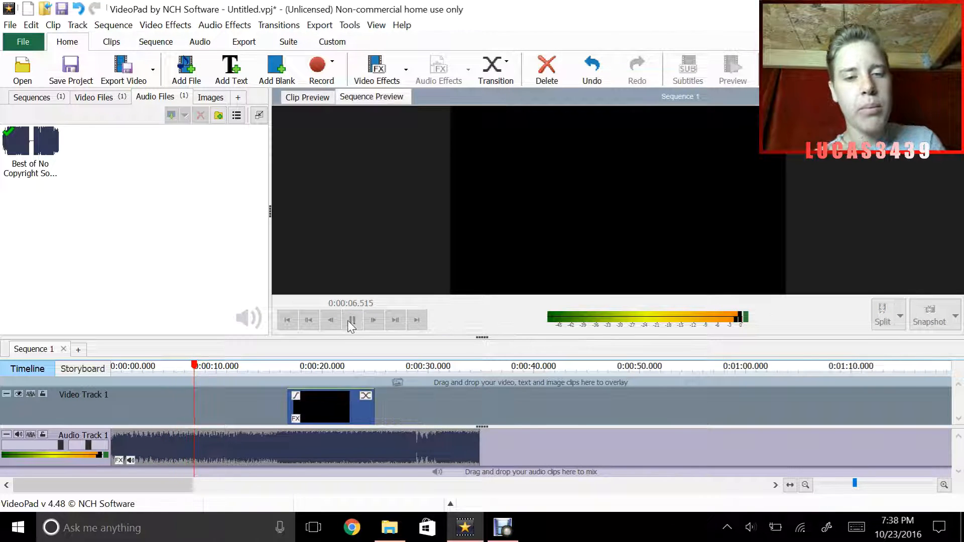
pyautogui.click(352, 320)
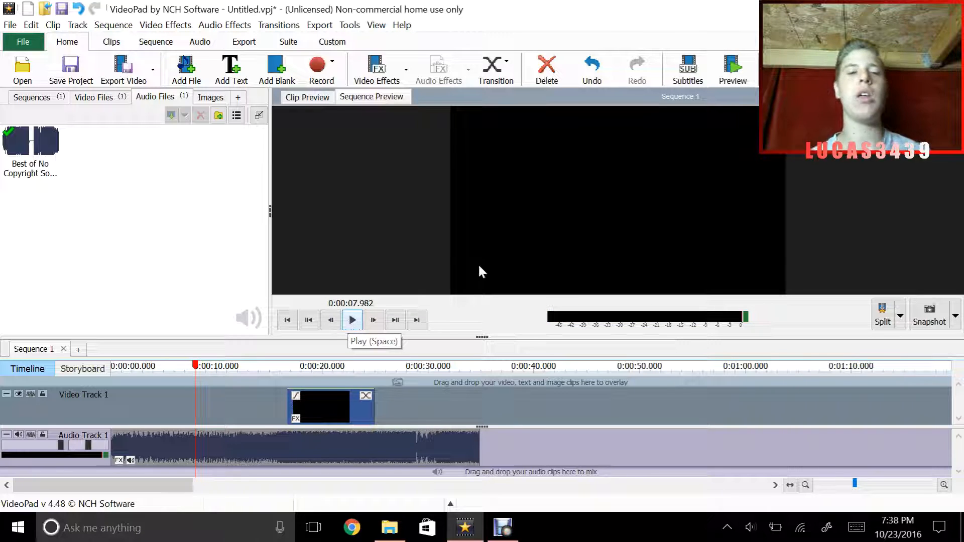
# Add a text clip at 0:00:07.982 and set its text colour to red
pyautogui.click(233, 77)
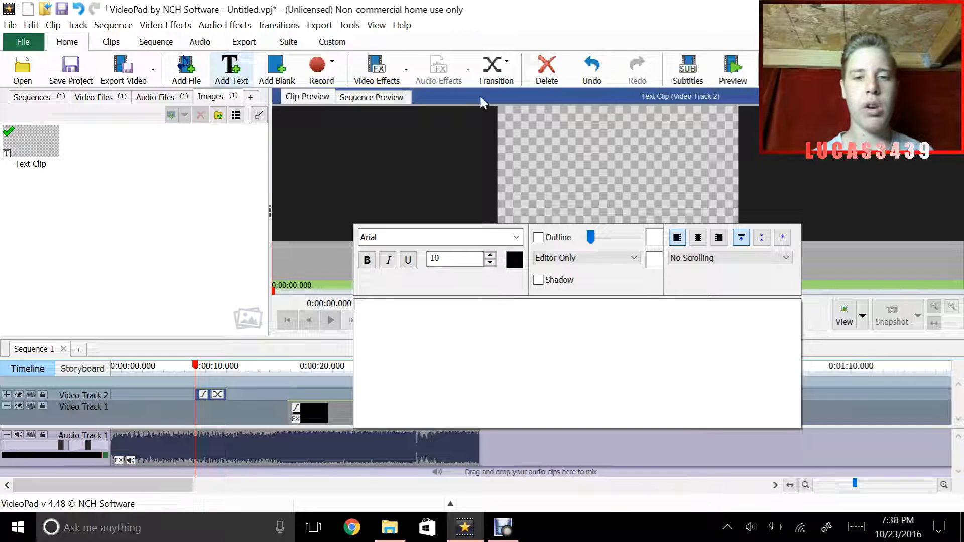
pyautogui.click(514, 261)
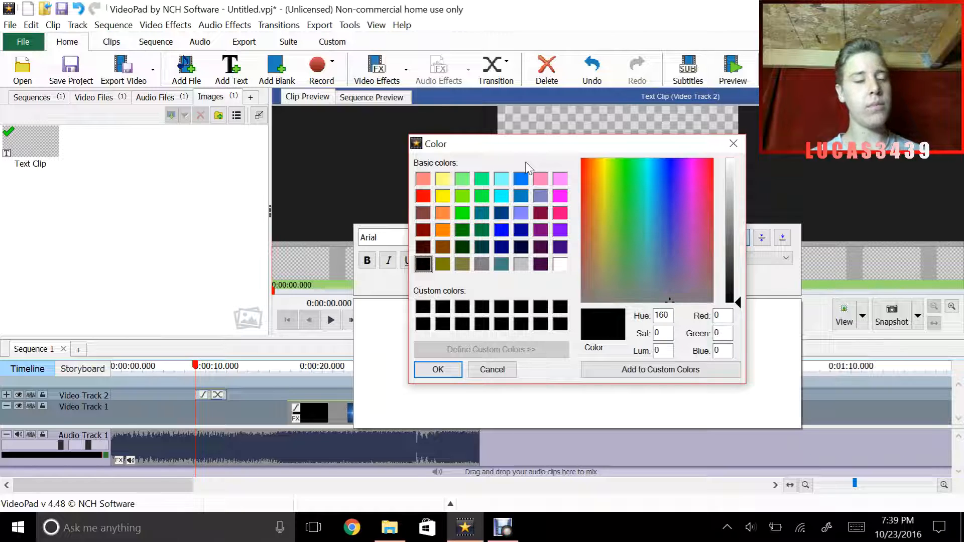
pyautogui.click(421, 195)
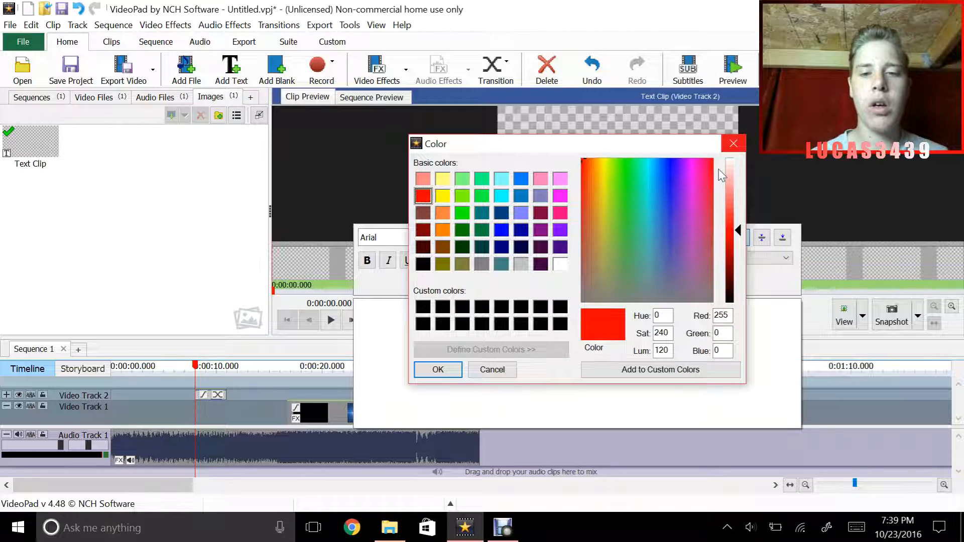
pyautogui.click(438, 369)
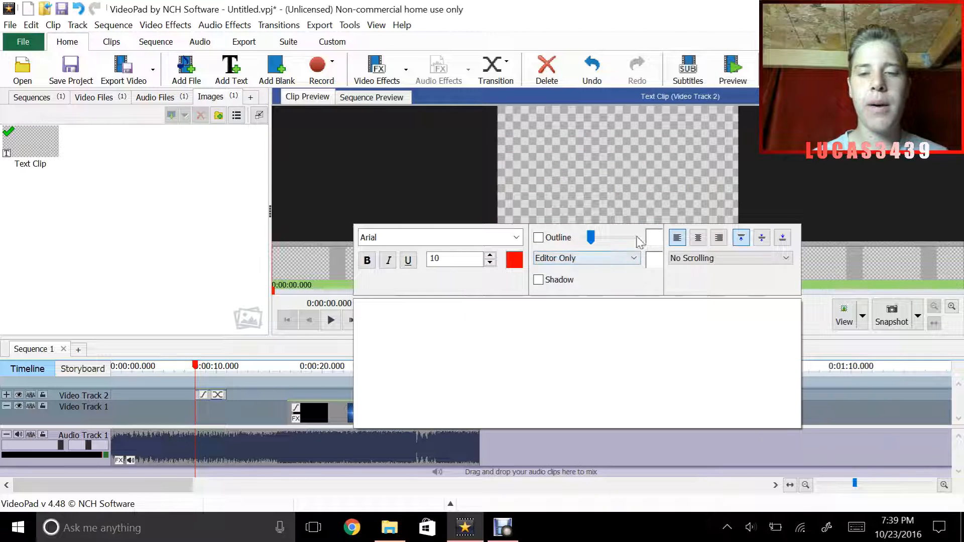
# Give the text a thicker outline and set the outline colour to black
pyautogui.moveTo(591, 241); pyautogui.dragTo(607, 243)
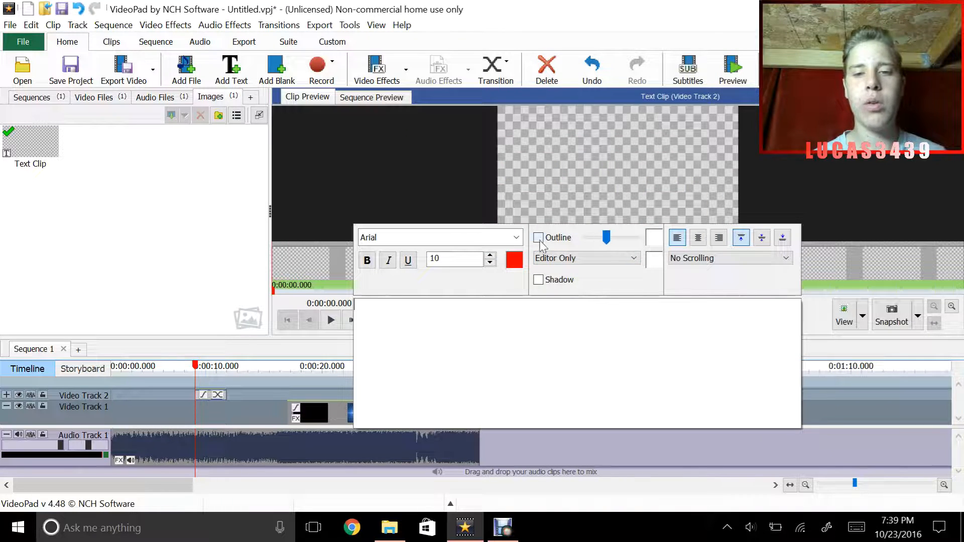
pyautogui.click(654, 237)
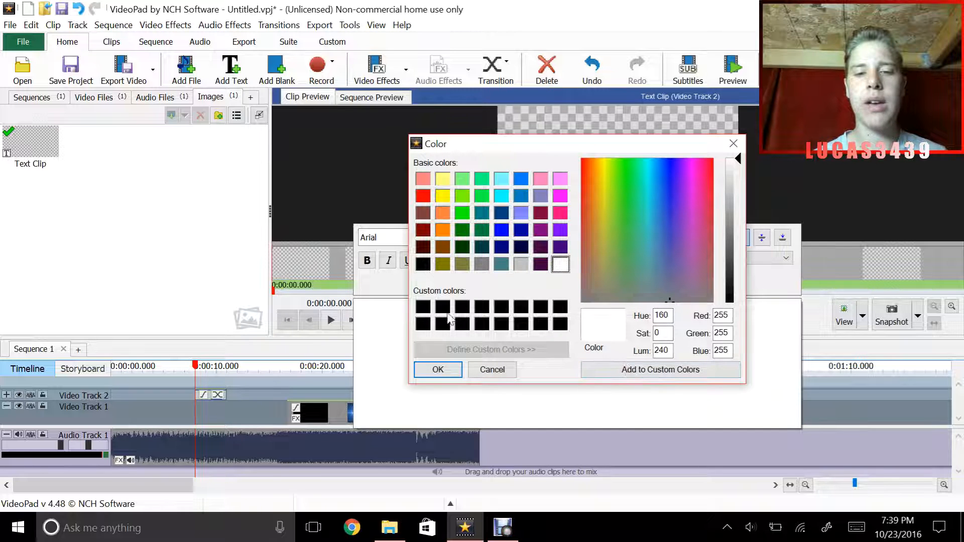
pyautogui.click(423, 307)
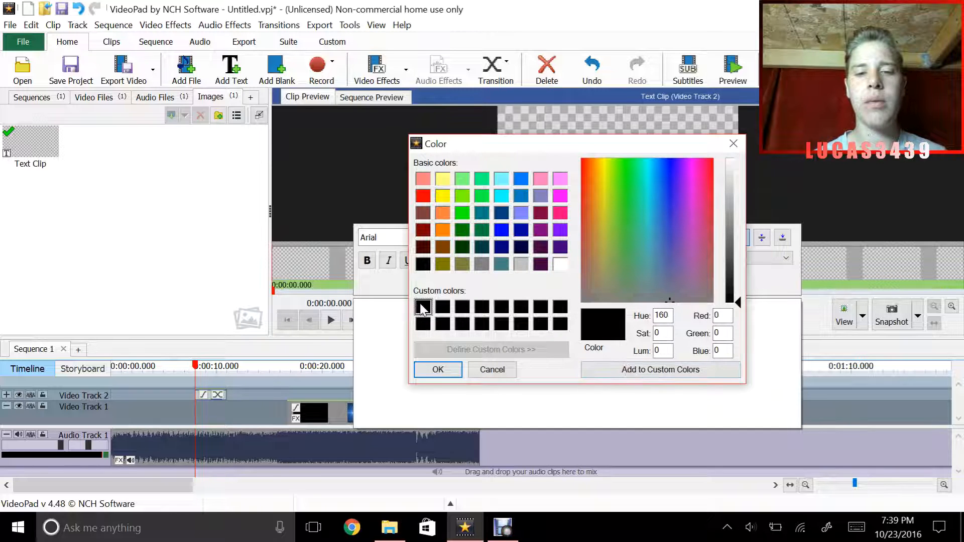
pyautogui.click(438, 369)
# Set the text font to Impact at size 20 and enter the channel name as the text clip's content
pyautogui.click(447, 239)
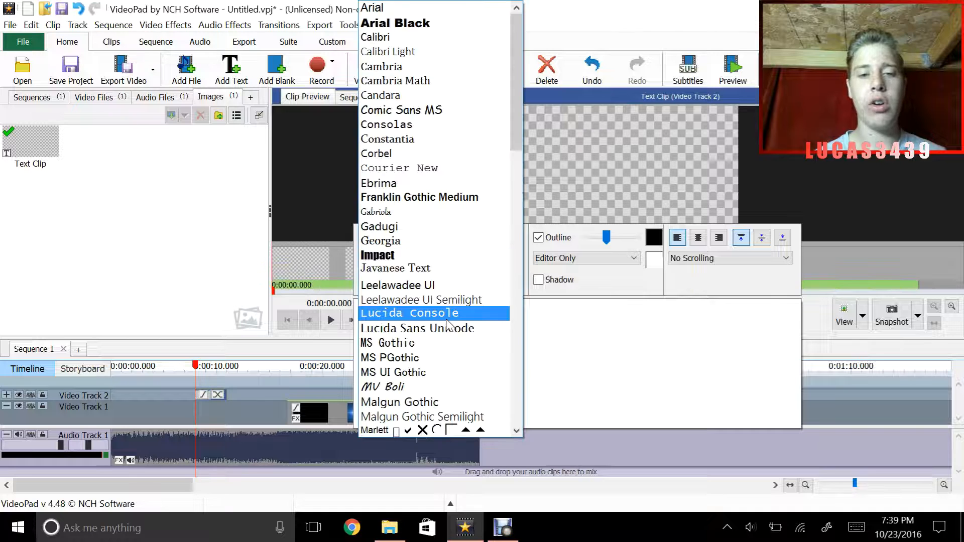
pyautogui.click(442, 255)
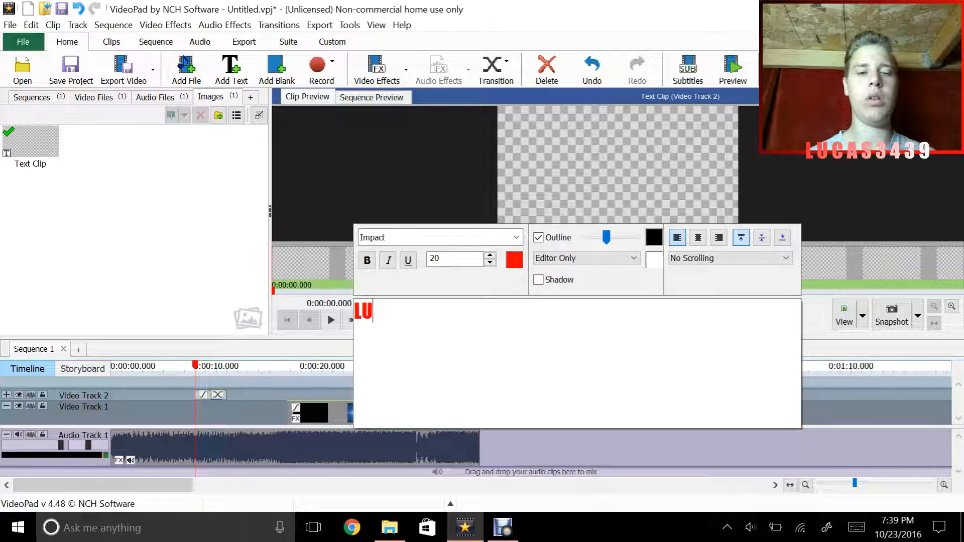
pyautogui.press('BackSpace')
pyautogui.write('ucas')
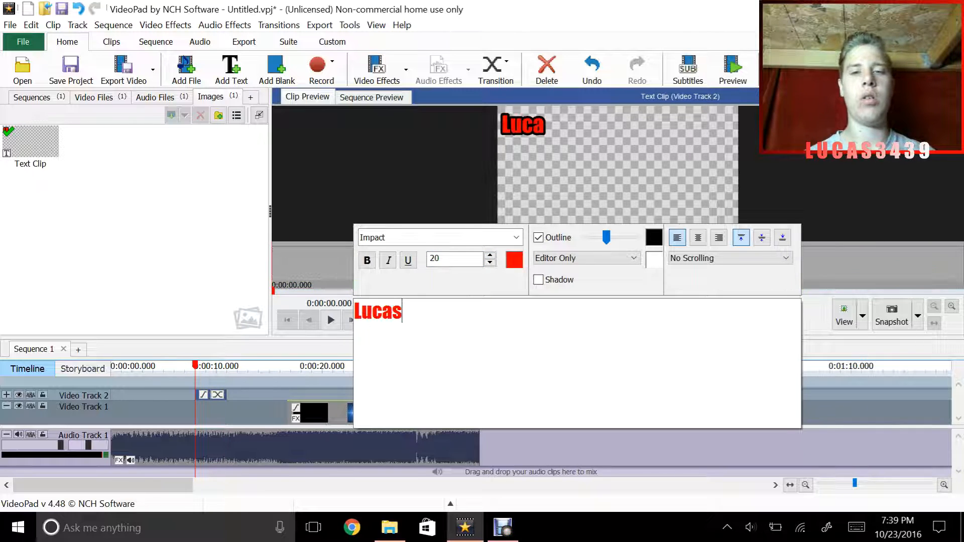
pyautogui.write('34')
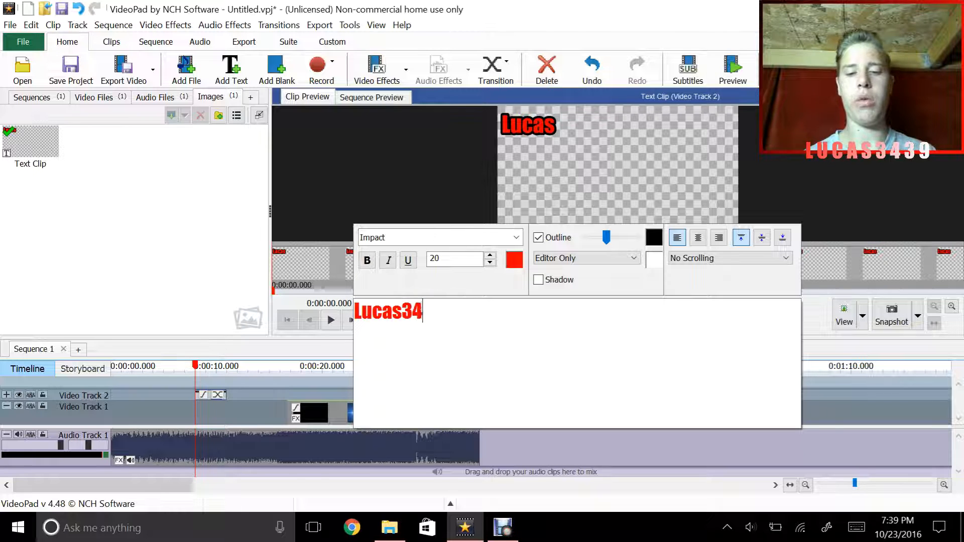
pyautogui.write('39')
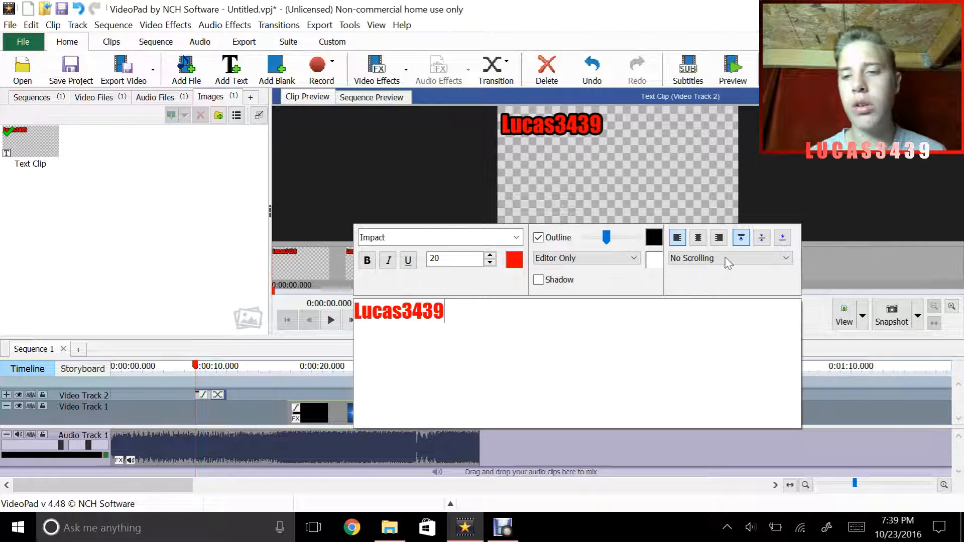
pyautogui.press('Return')
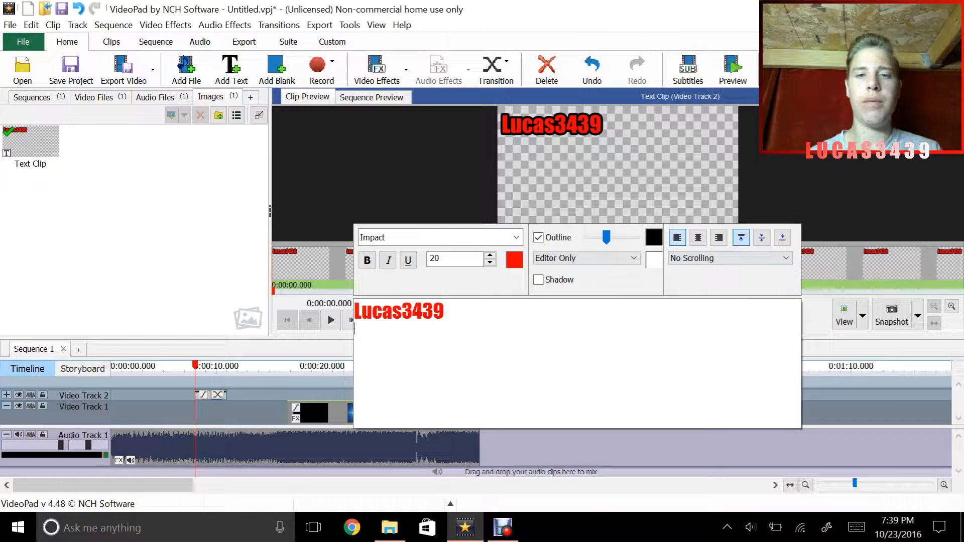
pyautogui.click(243, 274)
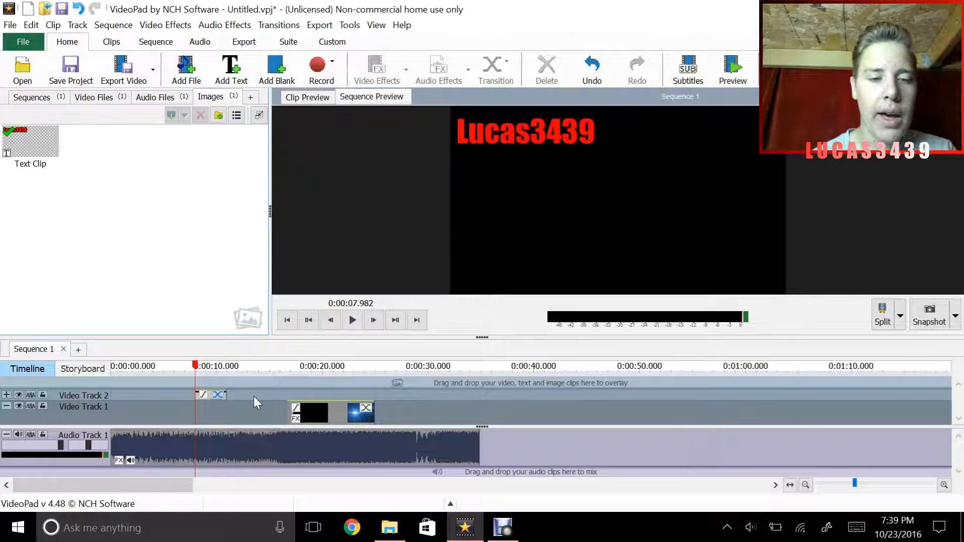
# Nudge the lens flare clip on Video Track 1 slightly earlier
pyautogui.moveTo(318, 405); pyautogui.dragTo(316, 405)
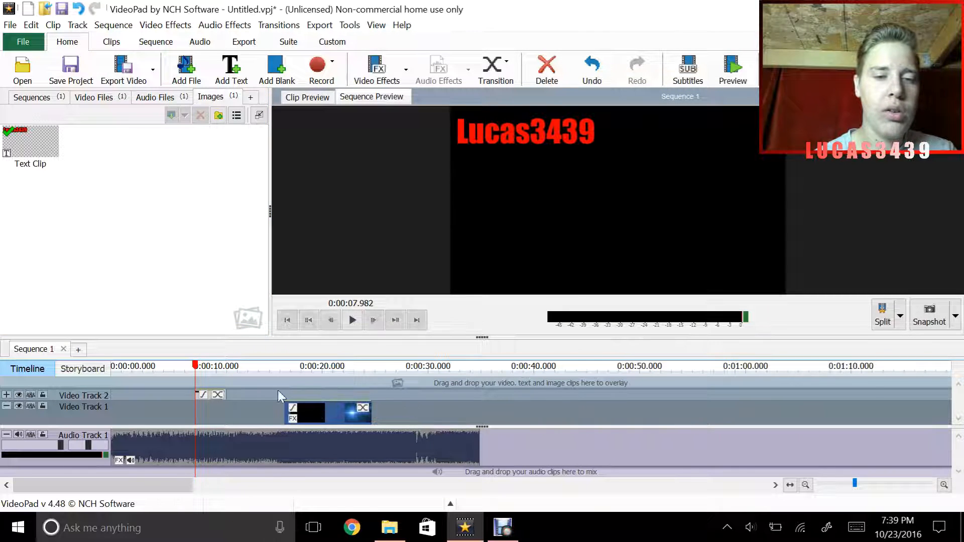
pyautogui.click(945, 485)
pyautogui.click(944, 485)
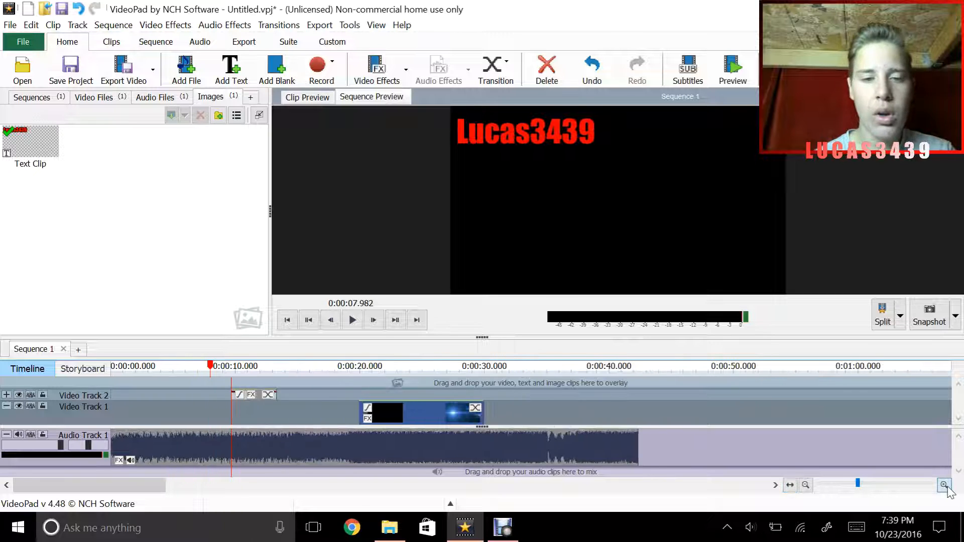
pyautogui.click(944, 485)
# Add the Scale and Position effects to the text clip on Video Track 2
pyautogui.click(321, 394)
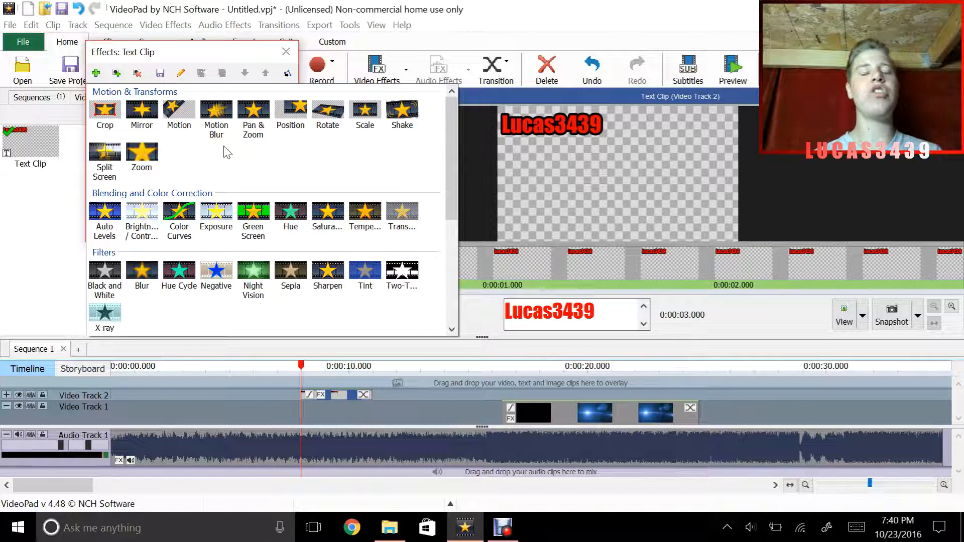
pyautogui.click(365, 116)
pyautogui.click(96, 73)
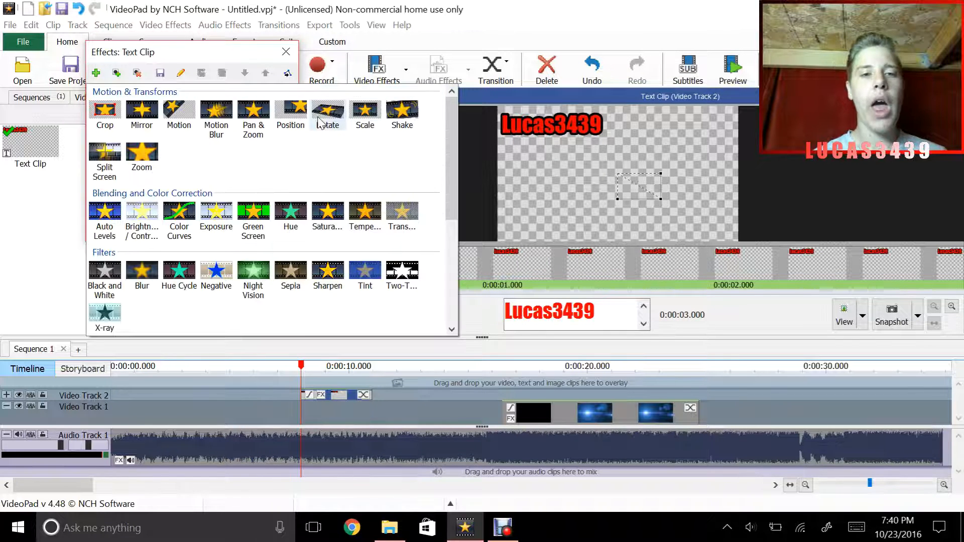
pyautogui.click(277, 113)
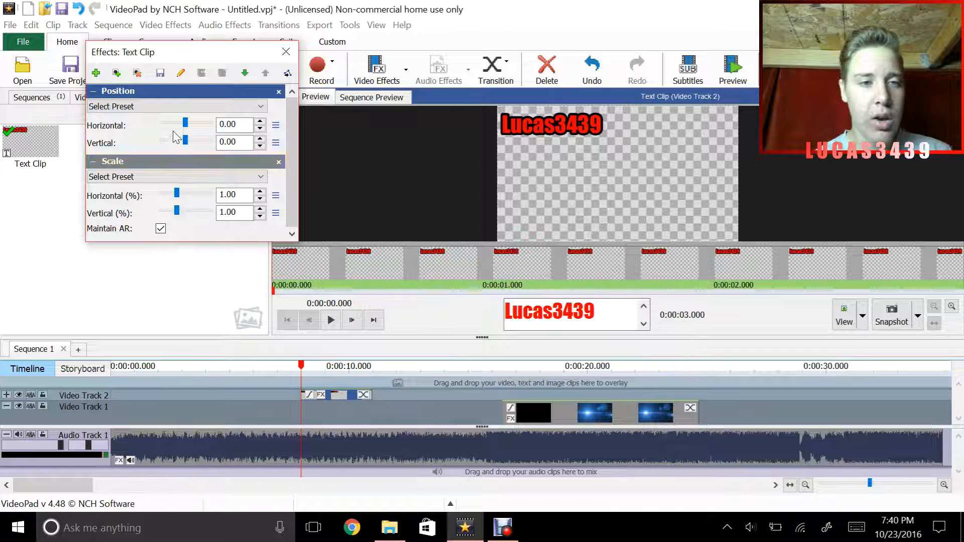
# Try enlarging the text clip to a scale of 1.10 with its aspect ratio maintained, and return it to 1.00
pyautogui.click(167, 162)
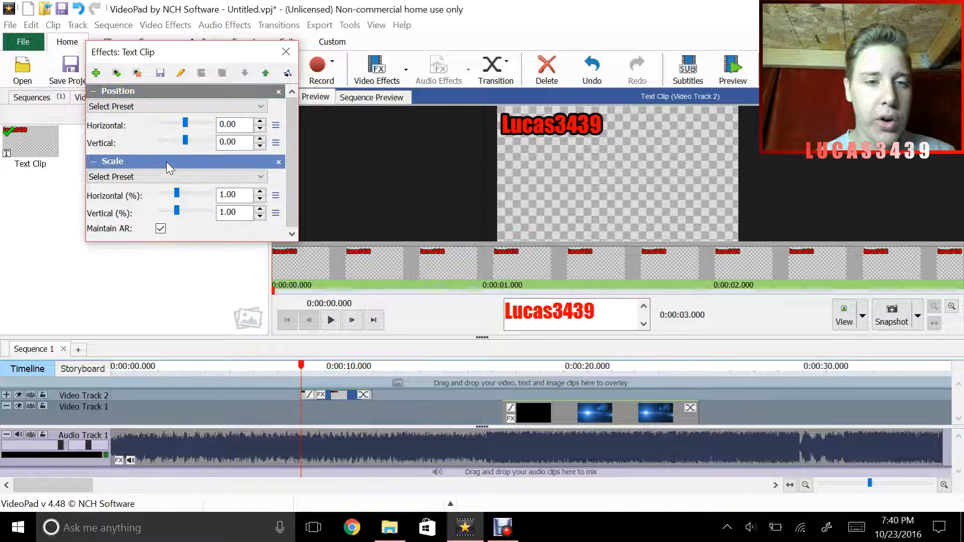
pyautogui.click(261, 209)
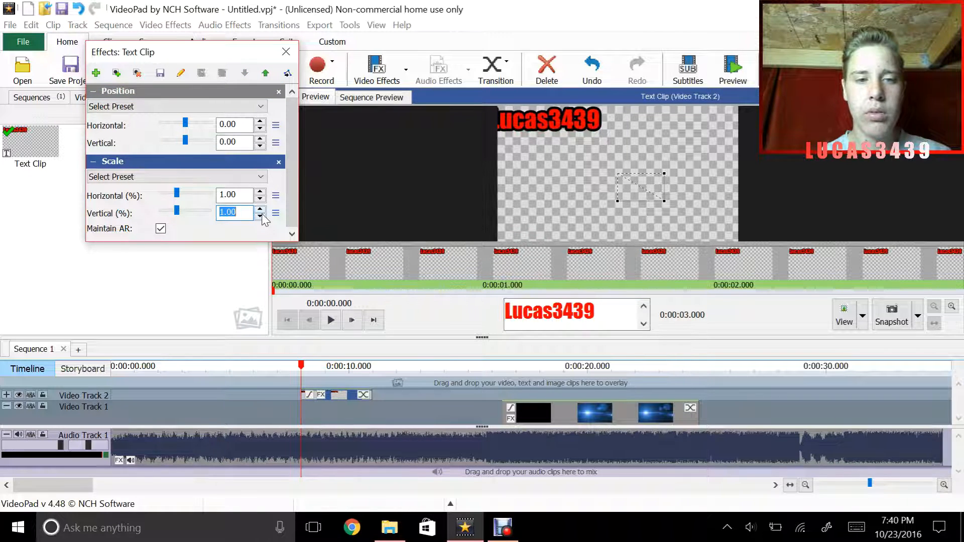
pyautogui.click(261, 217)
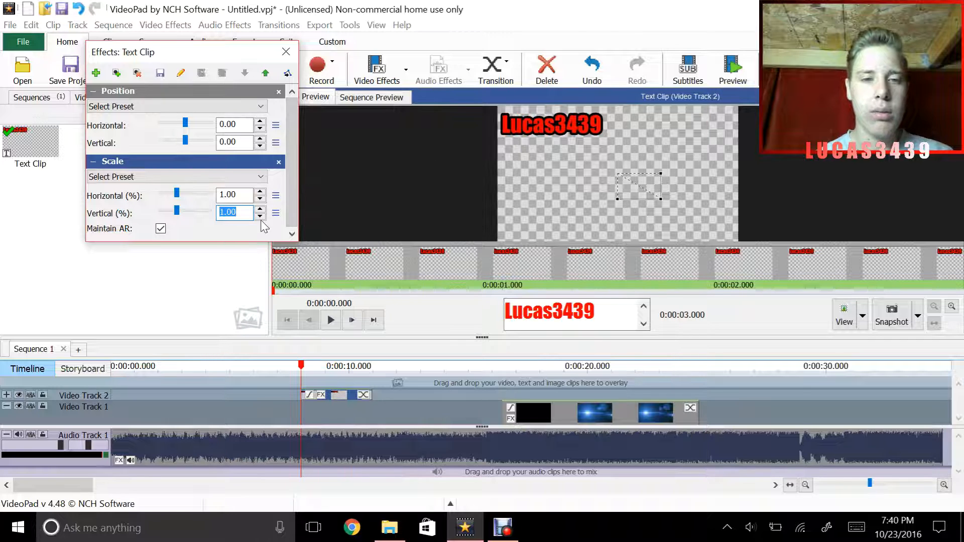
pyautogui.click(260, 210)
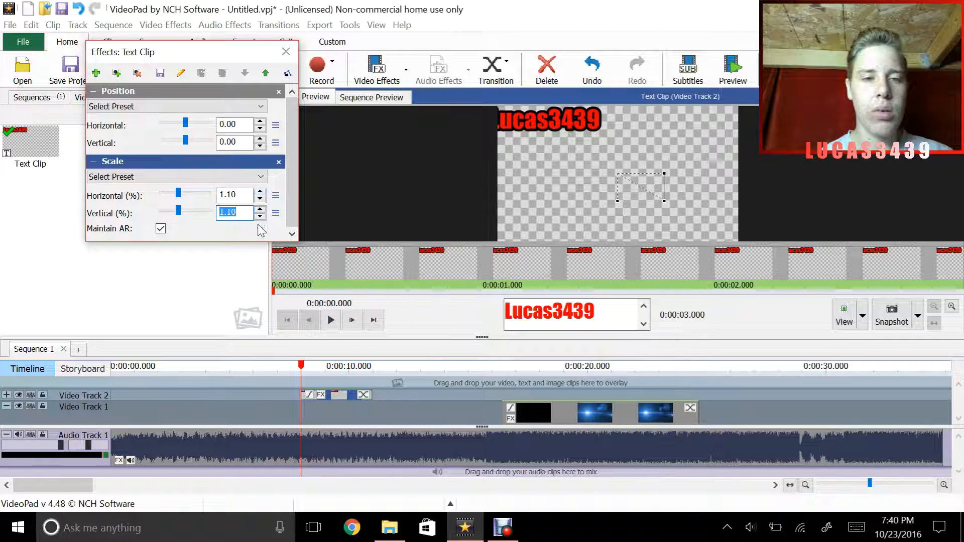
pyautogui.click(260, 217)
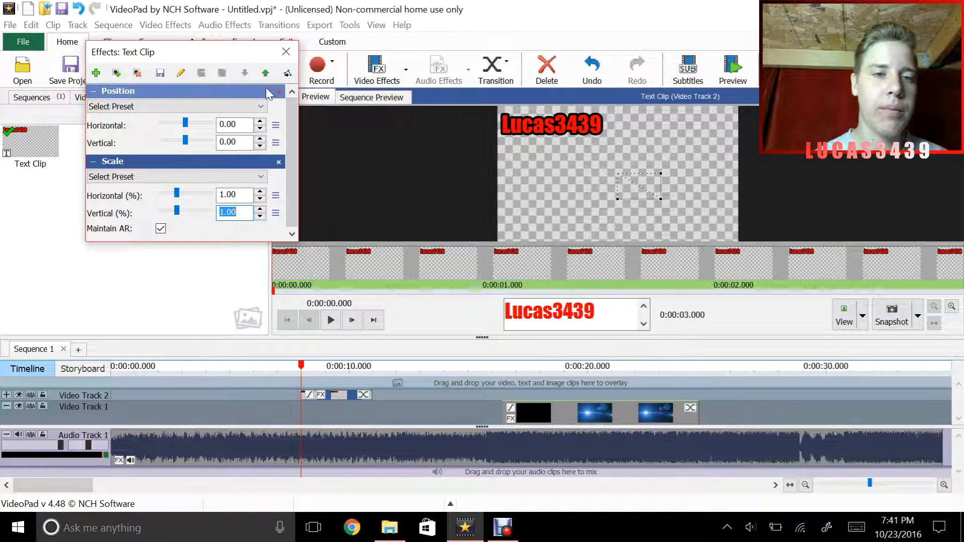
# Reposition the channel-name text within the clip preview to offsets of about 51.98 horizontal and 28.25 vertical
pyautogui.click(575, 171)
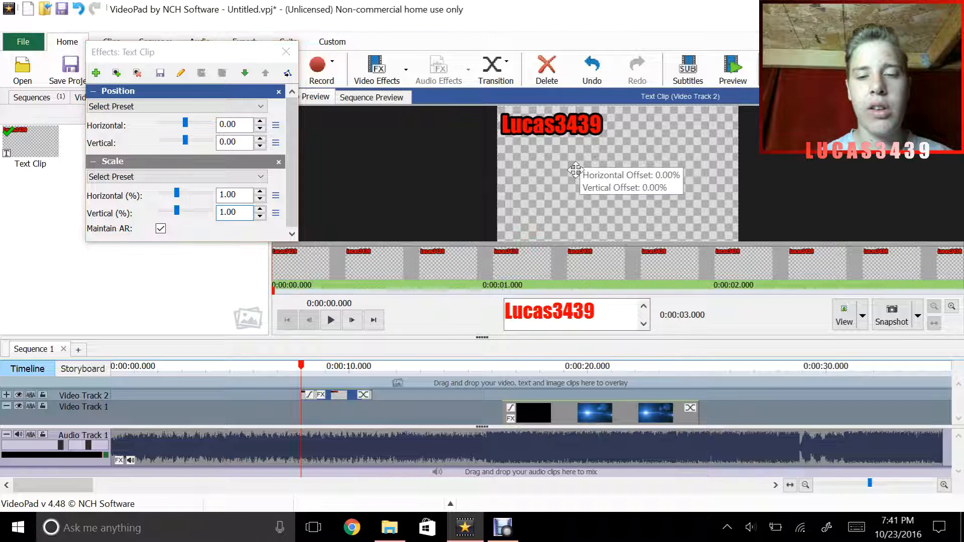
pyautogui.moveTo(576, 171); pyautogui.dragTo(646, 191)
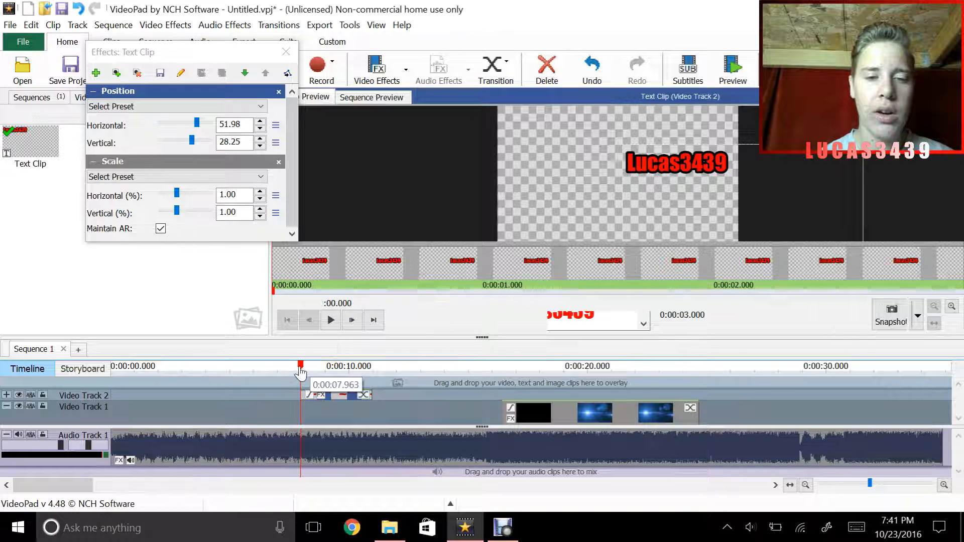
# Move the text clip to about 17 s above the lens flare clip and play the sequence to review the timing
pyautogui.moveTo(301, 372); pyautogui.dragTo(565, 382)
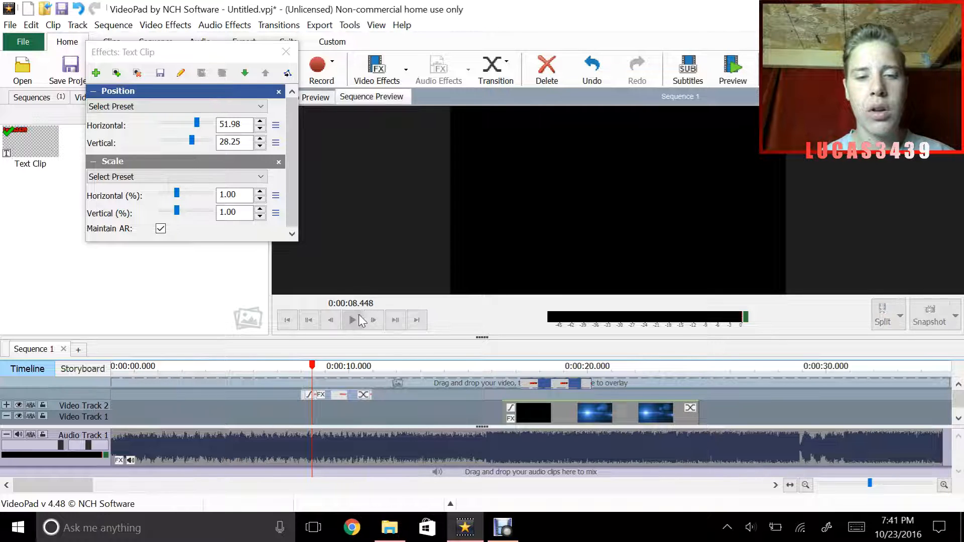
pyautogui.click(354, 319)
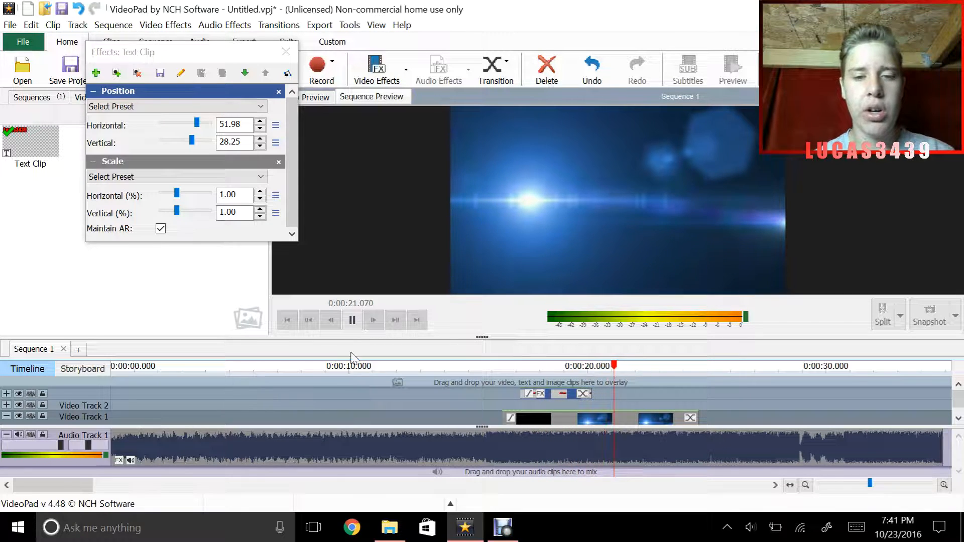
pyautogui.click(352, 320)
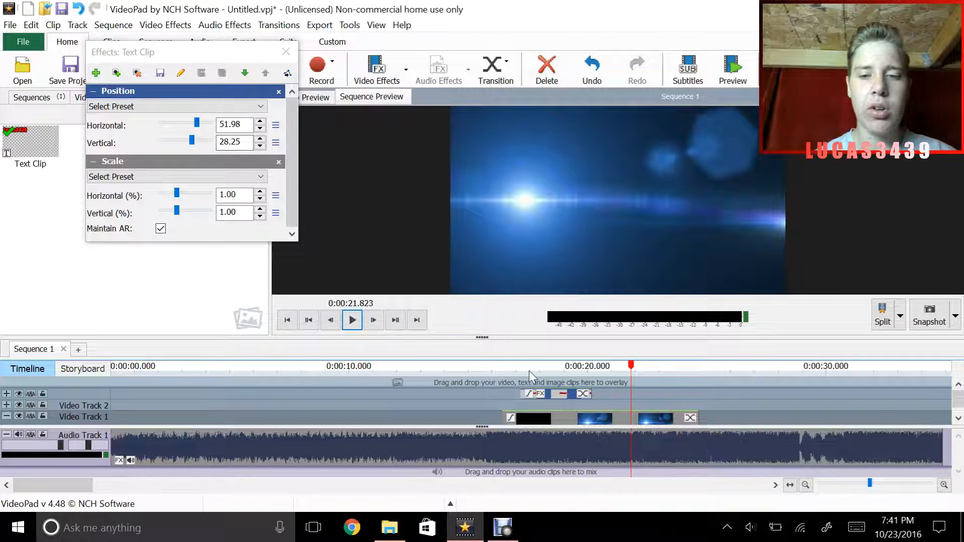
pyautogui.moveTo(629, 374); pyautogui.dragTo(425, 392)
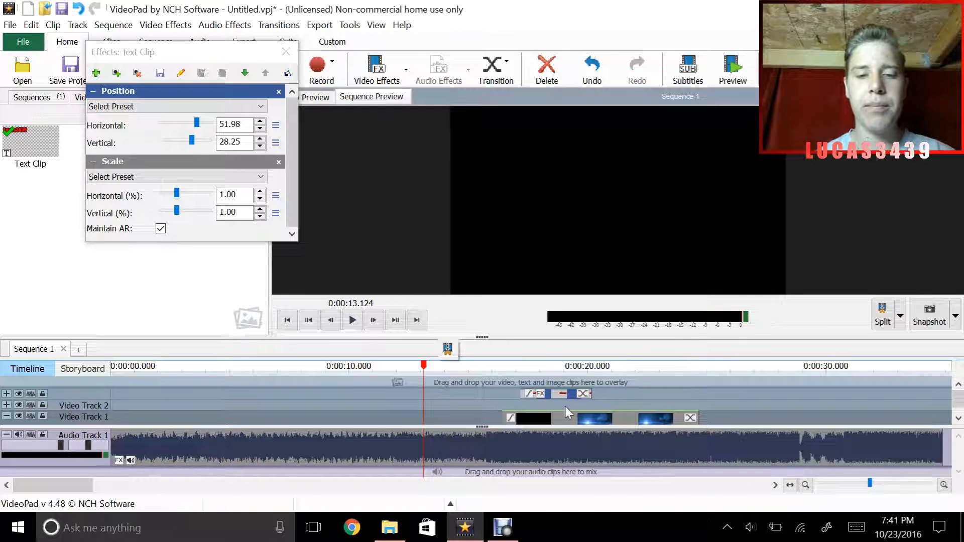
# Shift the lens flare clip earlier to about 14 s and place the text clip over it on an expanded Video Track 2
pyautogui.moveTo(565, 412); pyautogui.dragTo(511, 411)
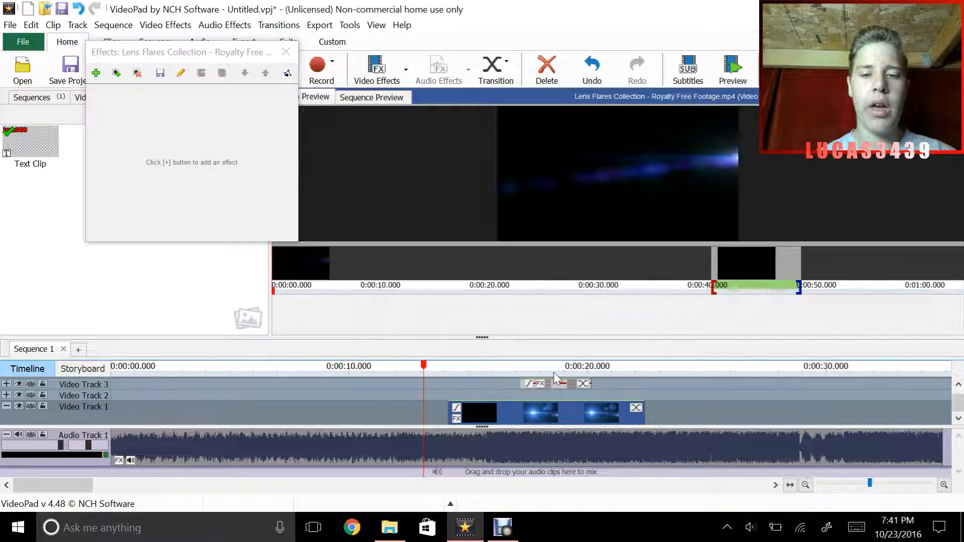
pyautogui.moveTo(573, 384); pyautogui.dragTo(569, 393)
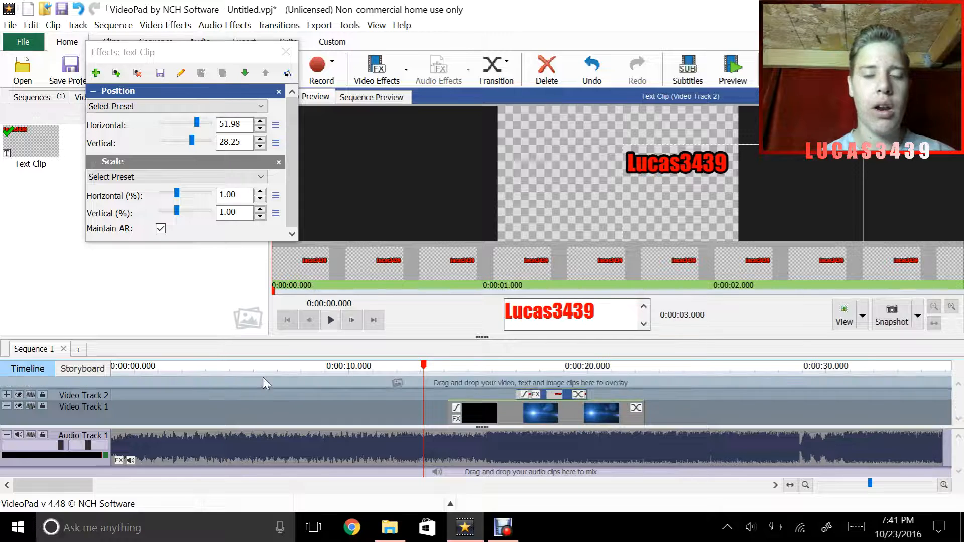
pyautogui.click(7, 395)
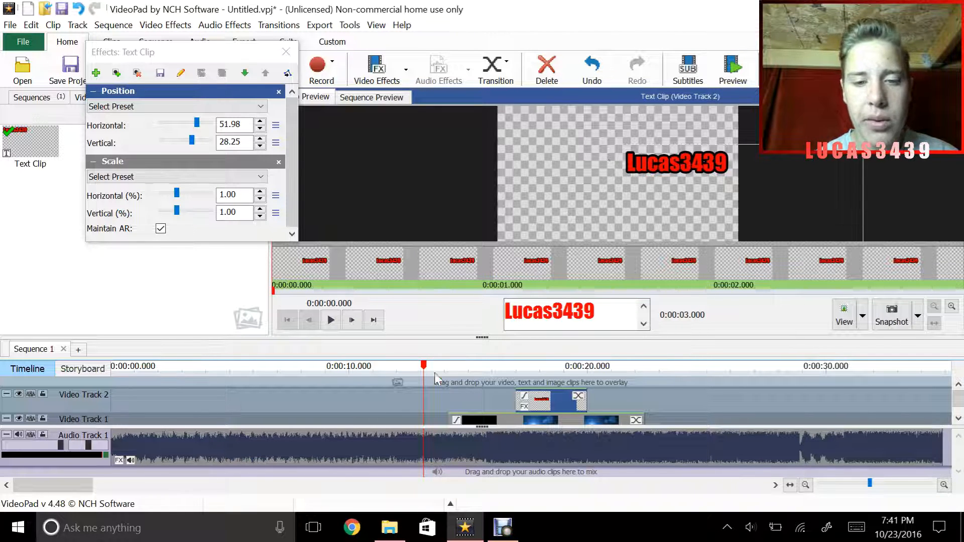
# Preview the sequence at about 17.5 s and set the text clip's vertical position to 35.65, in line with the flare's horizontal streak
pyautogui.click(527, 366)
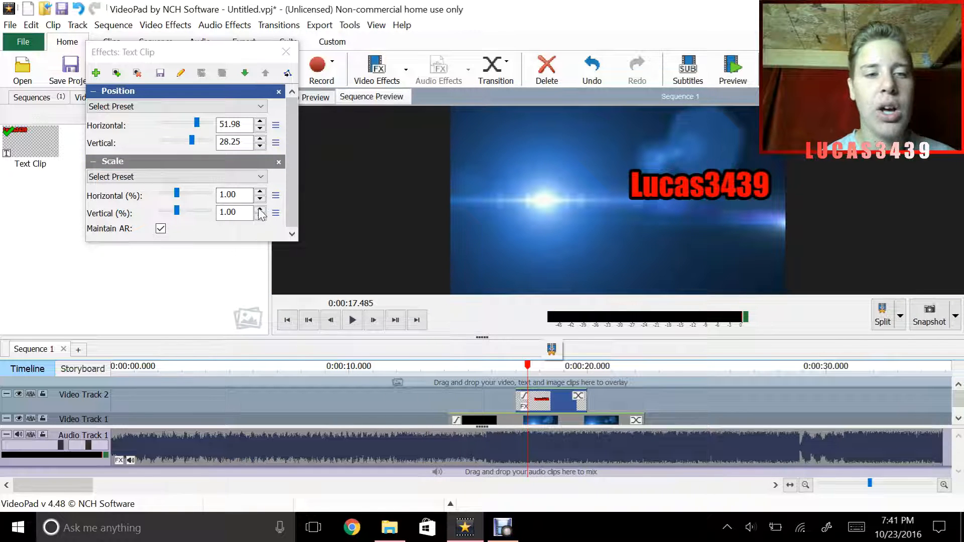
pyautogui.click(262, 146)
pyautogui.click(262, 146)
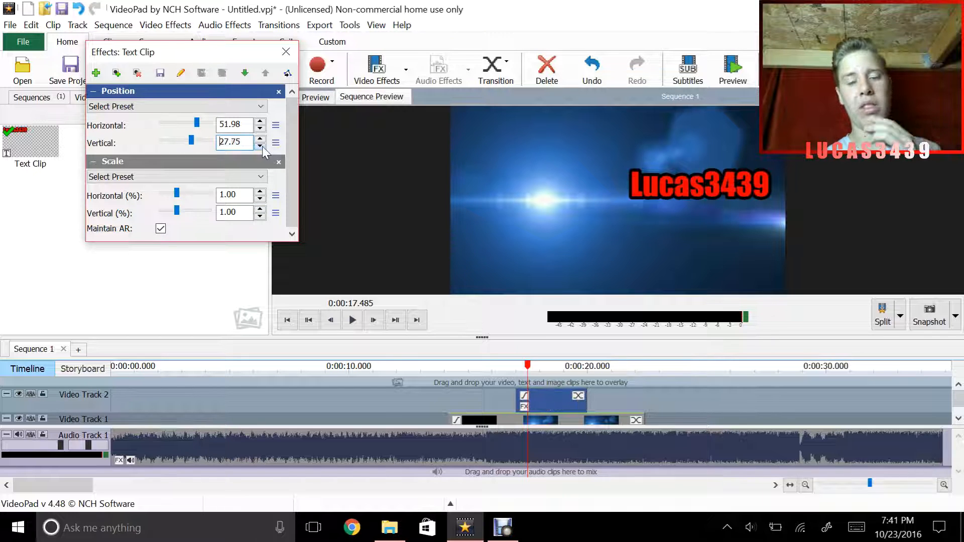
pyautogui.click(262, 146)
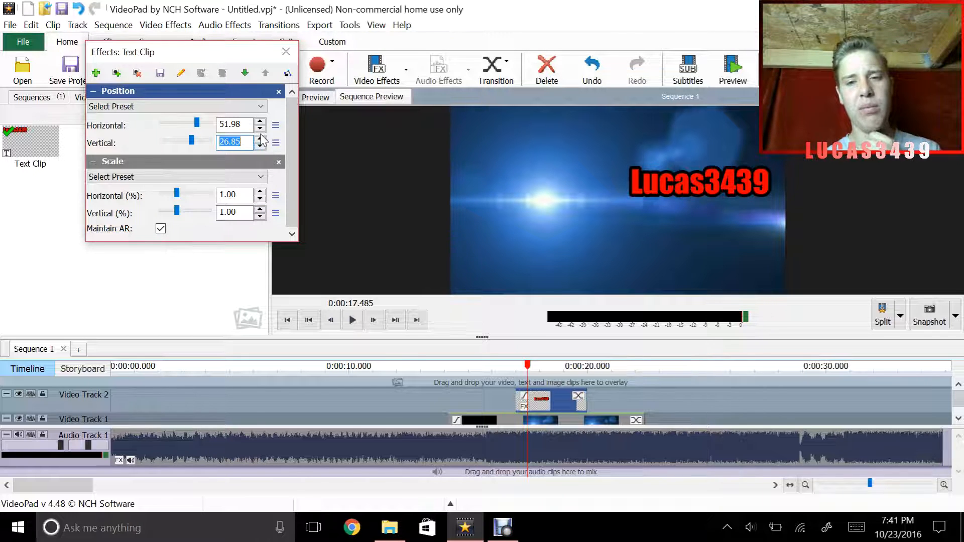
pyautogui.click(260, 141)
pyautogui.click(260, 141)
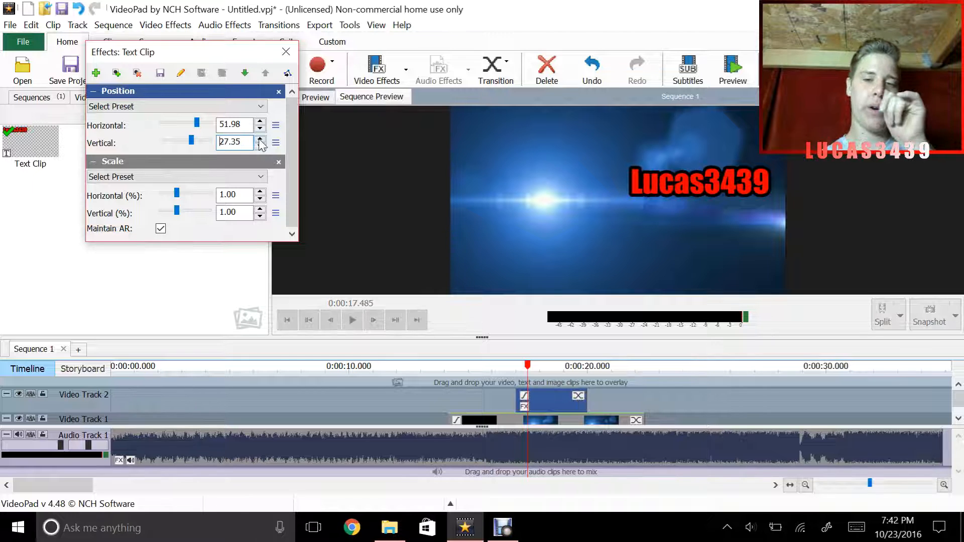
pyautogui.click(260, 141)
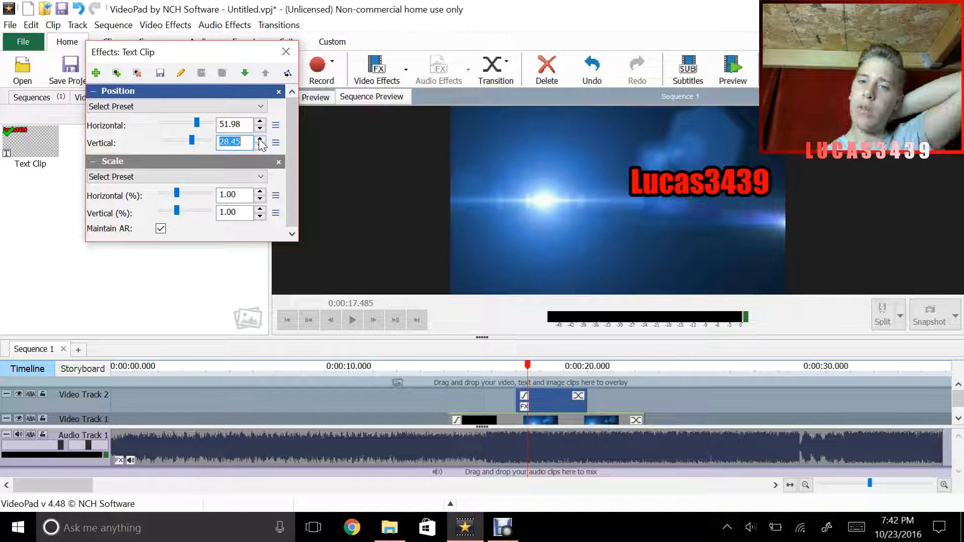
pyautogui.click(260, 141)
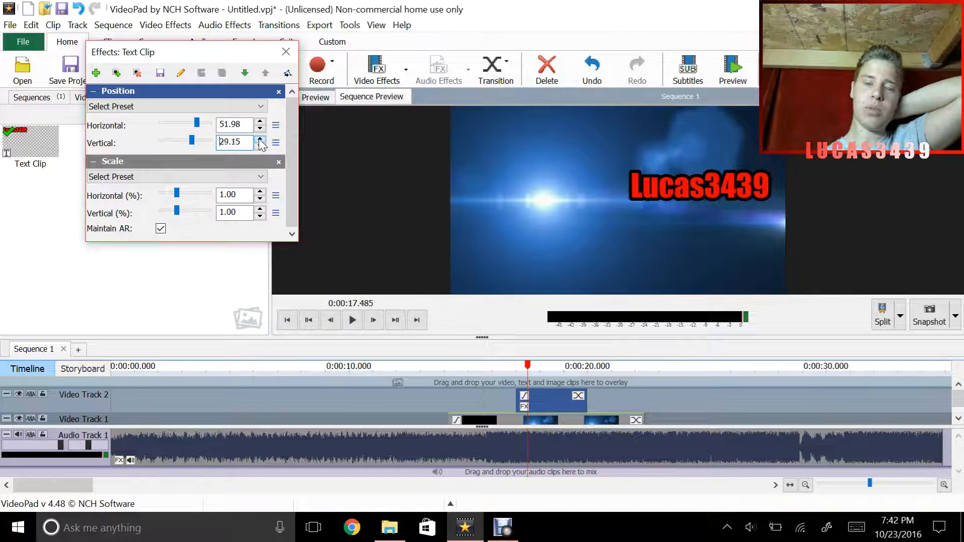
pyautogui.click(260, 140)
pyautogui.click(260, 141)
pyautogui.click(261, 140)
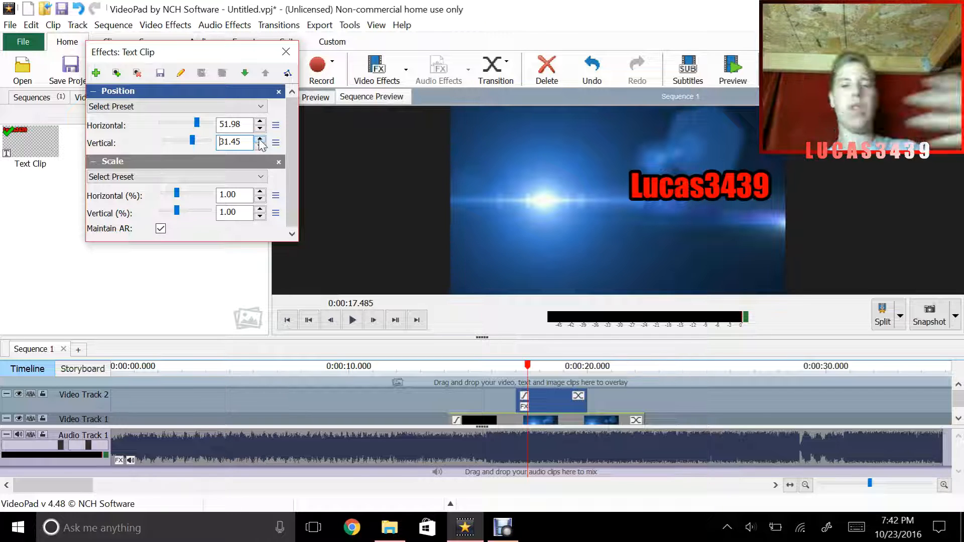
pyautogui.click(260, 141)
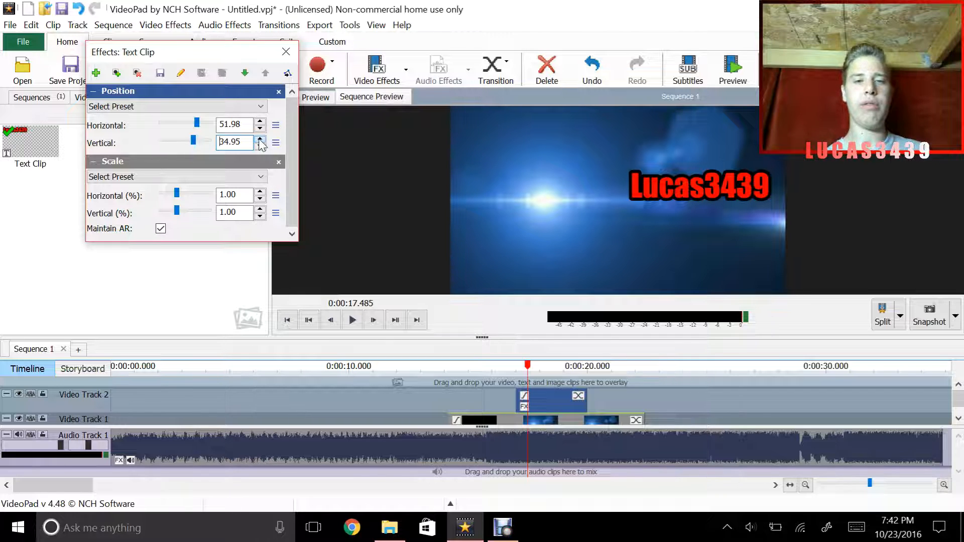
pyautogui.click(260, 141)
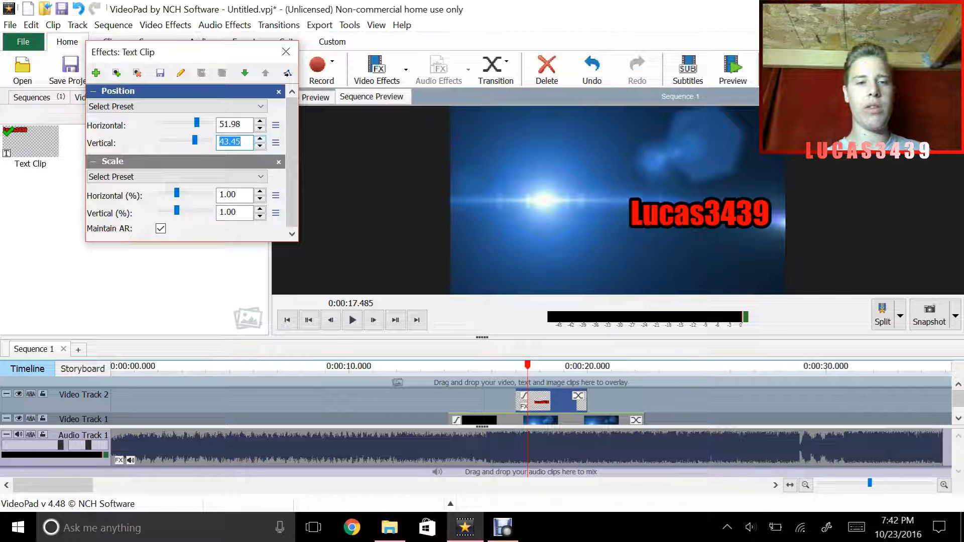
pyautogui.click(260, 147)
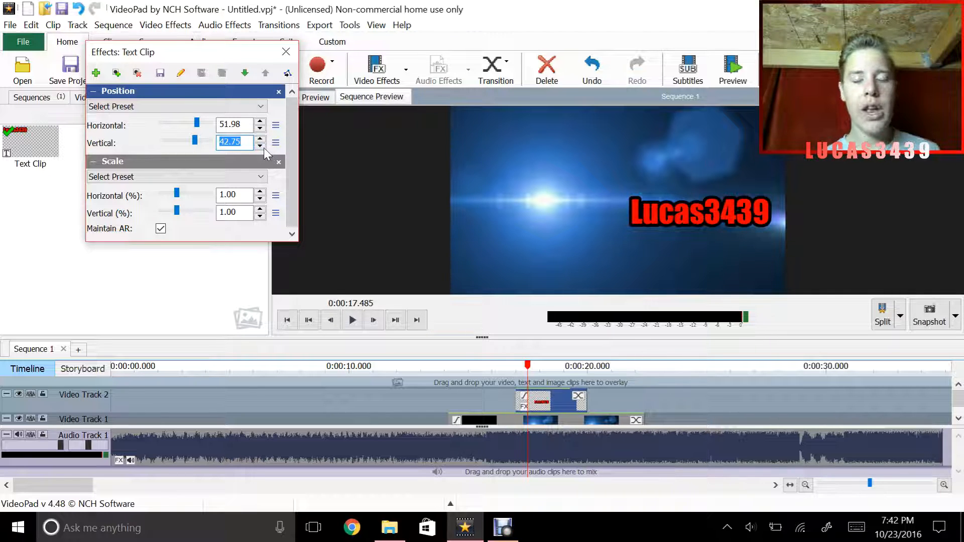
pyautogui.click(260, 146)
pyautogui.click(264, 148)
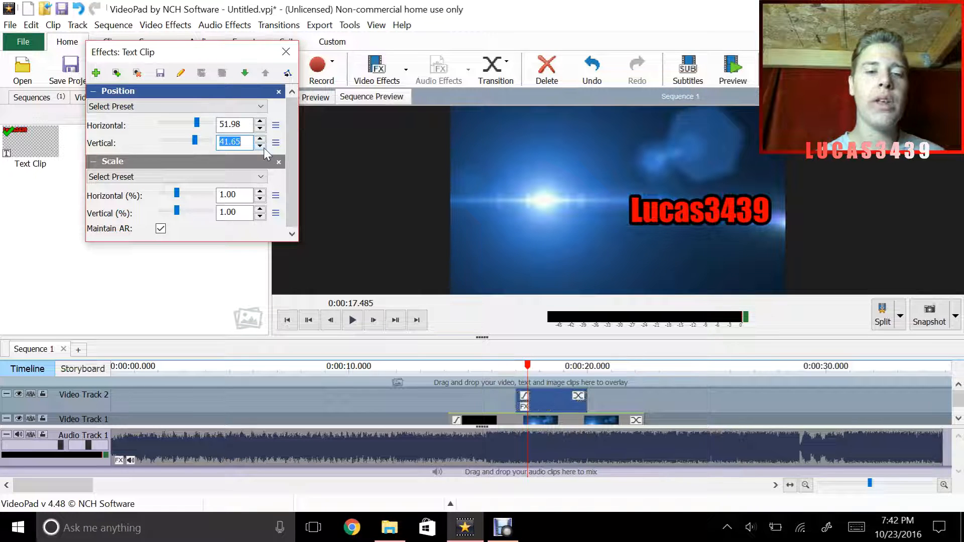
pyautogui.click(261, 146)
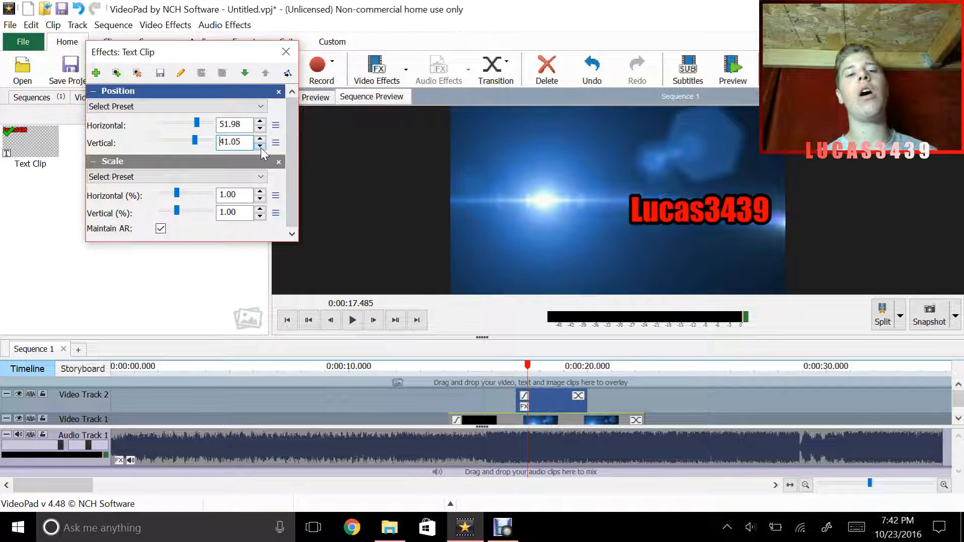
pyautogui.click(261, 147)
pyautogui.click(261, 147)
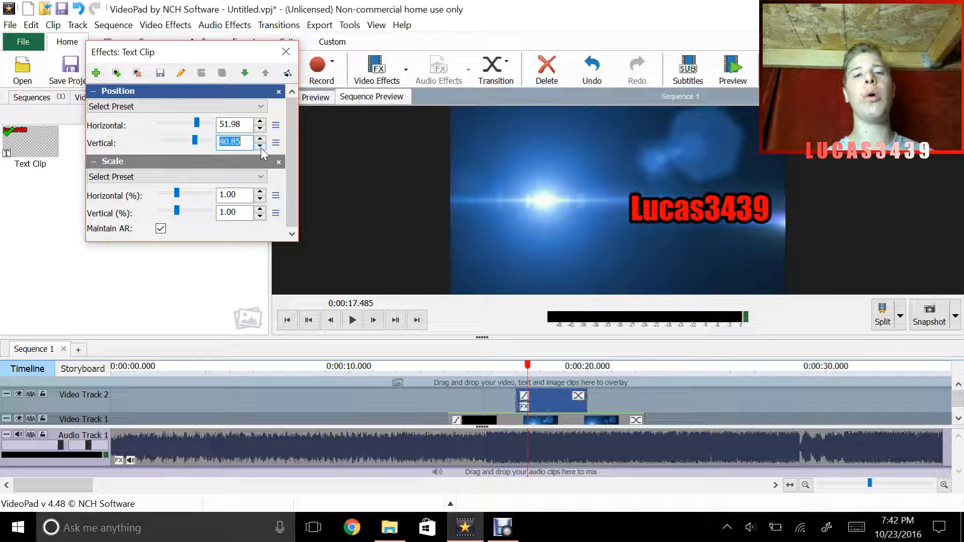
pyautogui.click(261, 146)
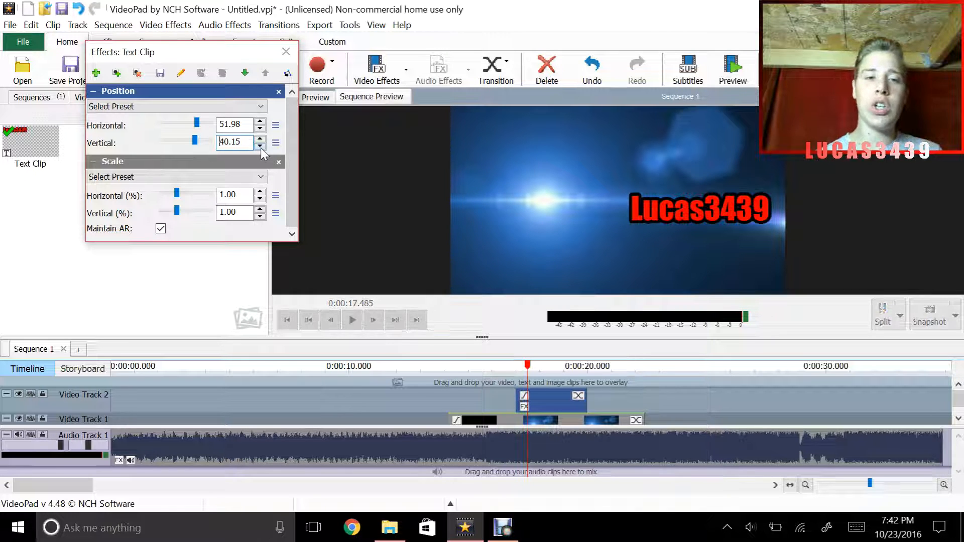
pyautogui.click(261, 146)
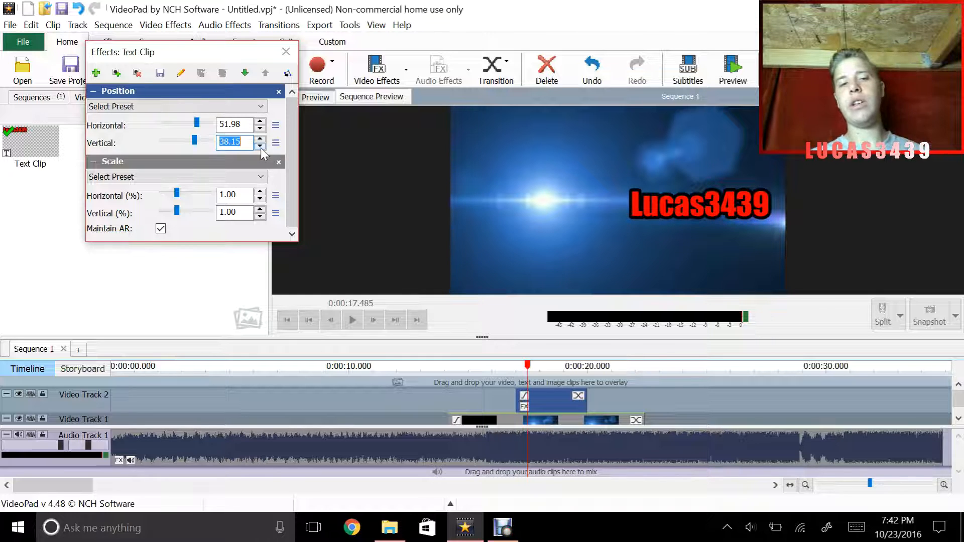
pyautogui.click(261, 147)
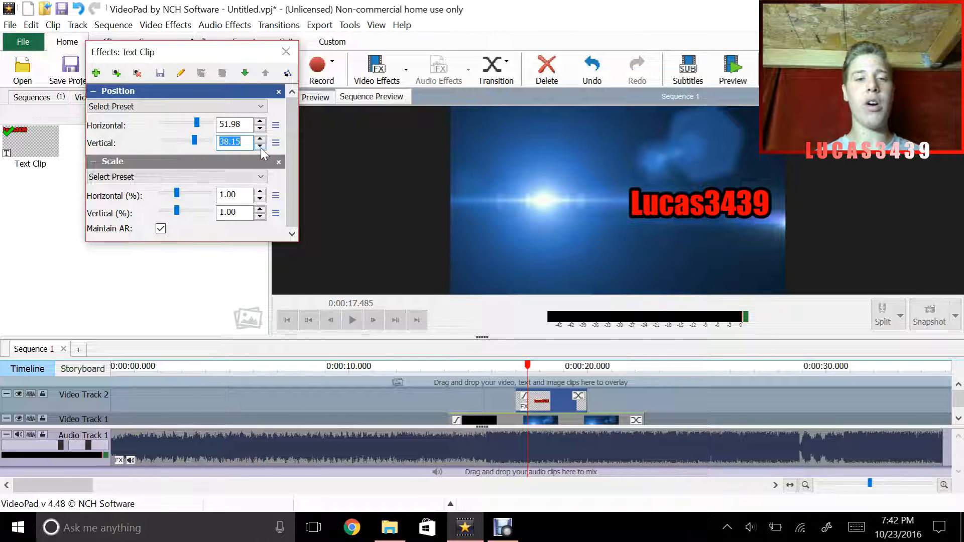
pyautogui.click(261, 147)
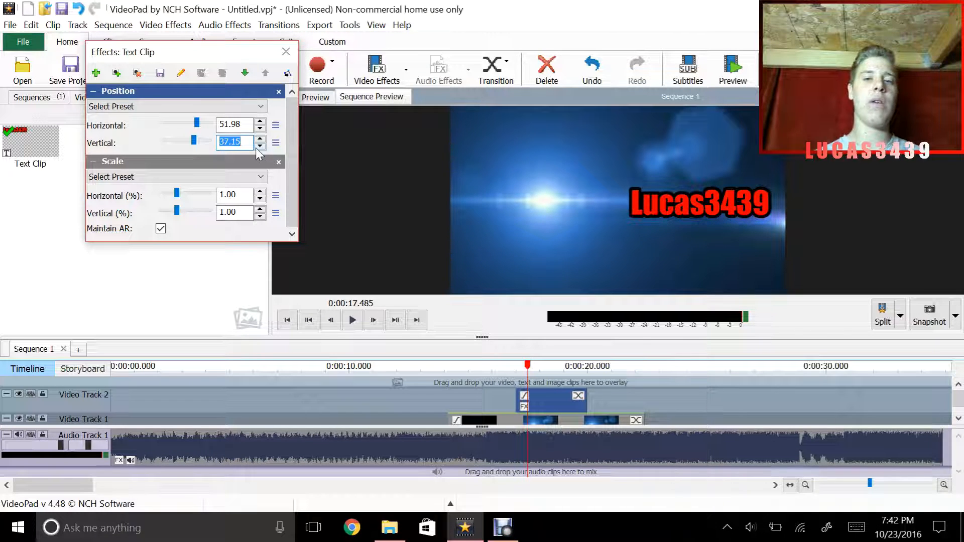
pyautogui.click(261, 146)
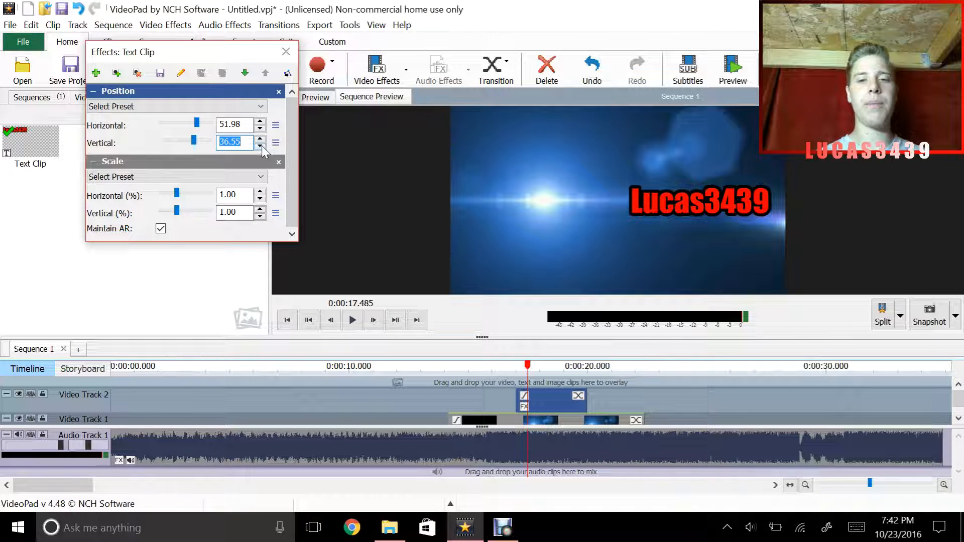
pyautogui.click(261, 147)
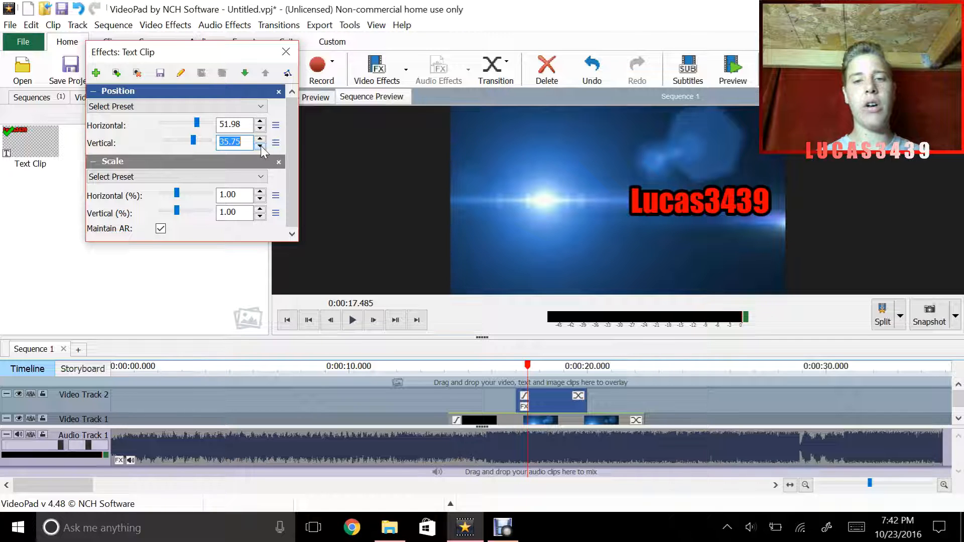
pyautogui.click(261, 147)
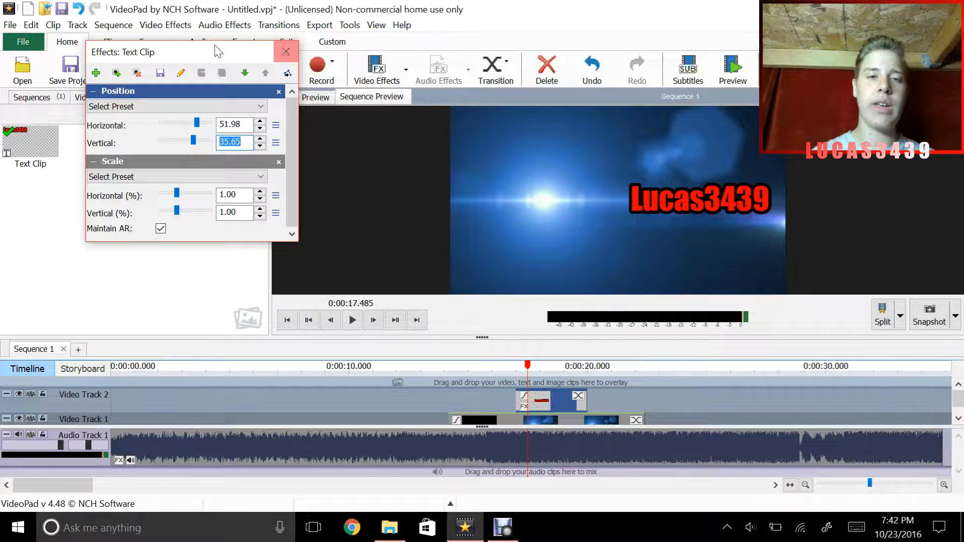
# Scale the text clip to 0.90 horizontally and vertically with the aspect ratio maintained, and close its effects
pyautogui.click(261, 192)
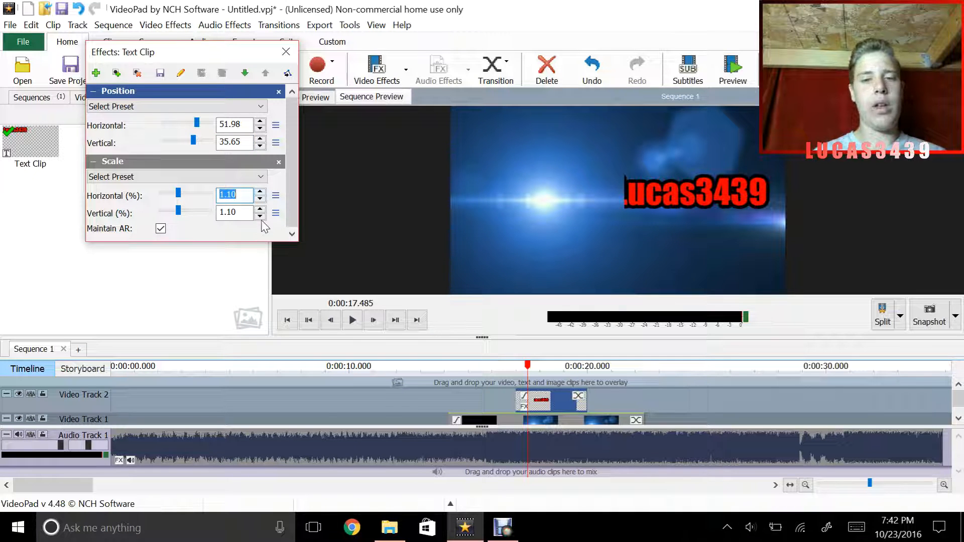
pyautogui.click(261, 217)
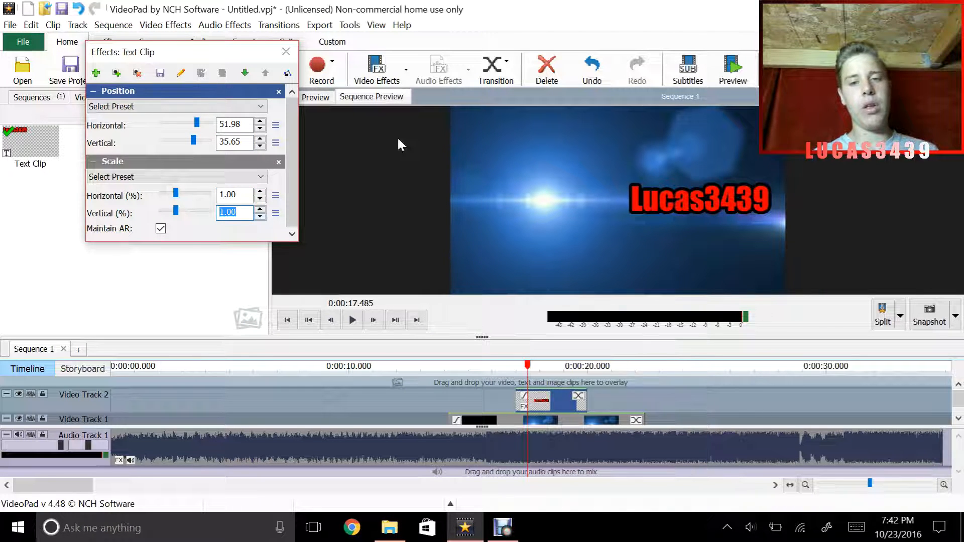
pyautogui.press('Down')
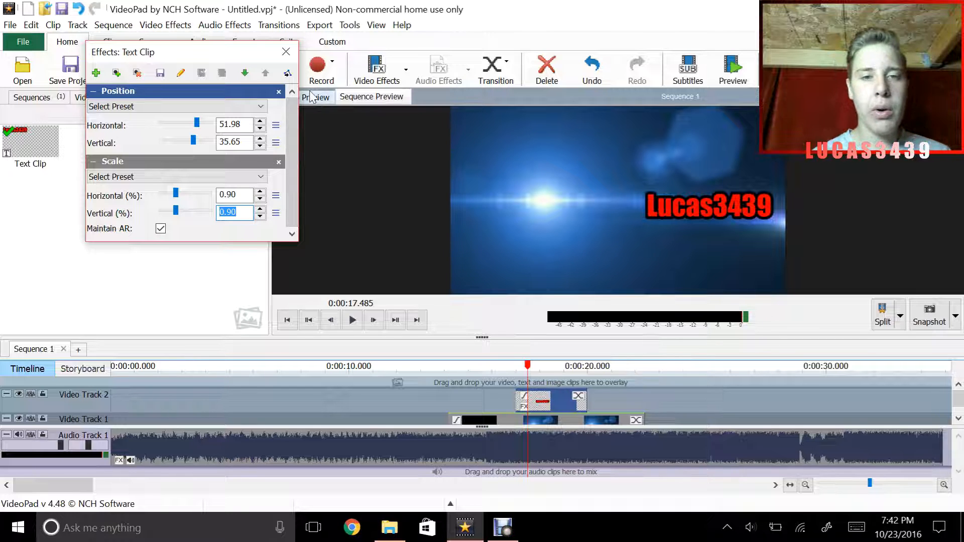
pyautogui.click(286, 52)
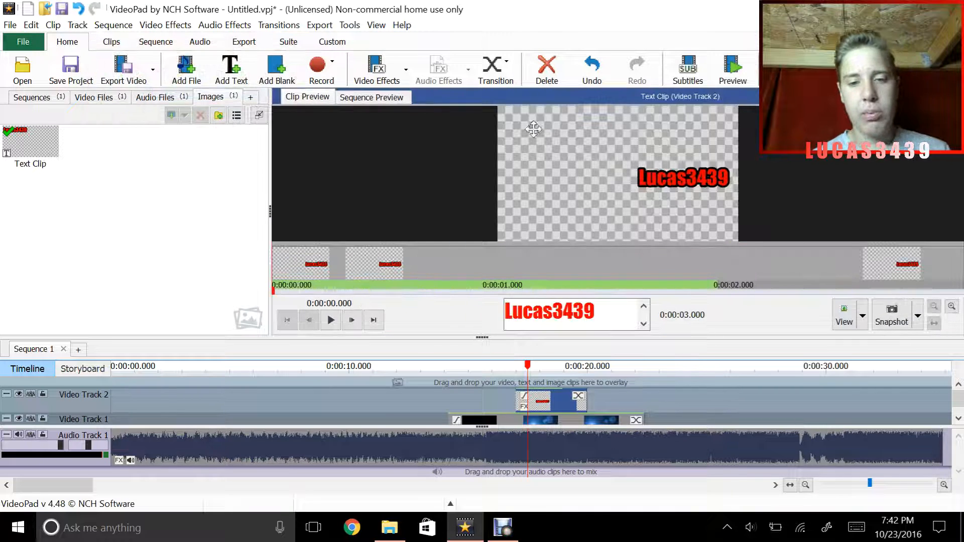
# Shift the lens flare clip slightly earlier on Video Track 1 and play the sequence from about 7.9 s until the title appears
pyautogui.click(499, 421)
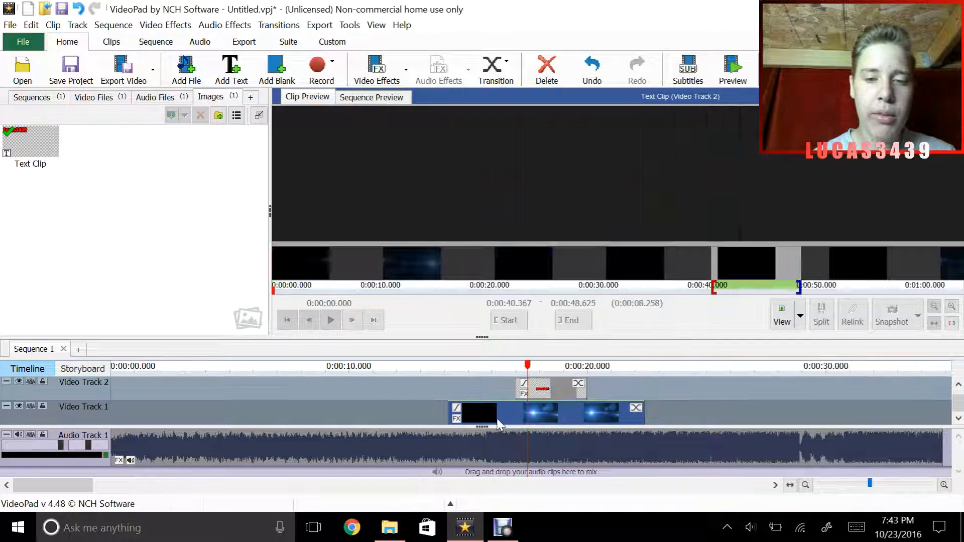
pyautogui.moveTo(499, 424); pyautogui.dragTo(495, 424)
pyautogui.click(299, 367)
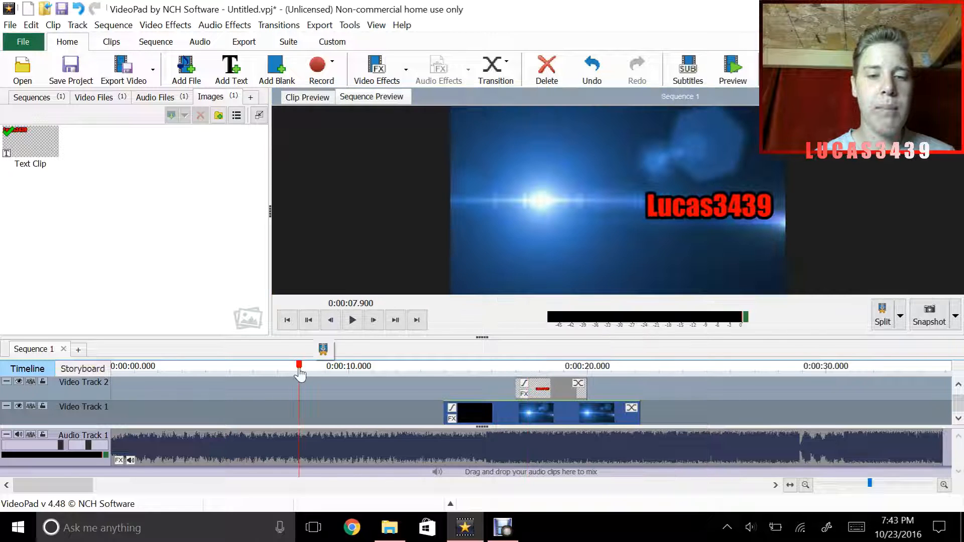
pyautogui.click(352, 320)
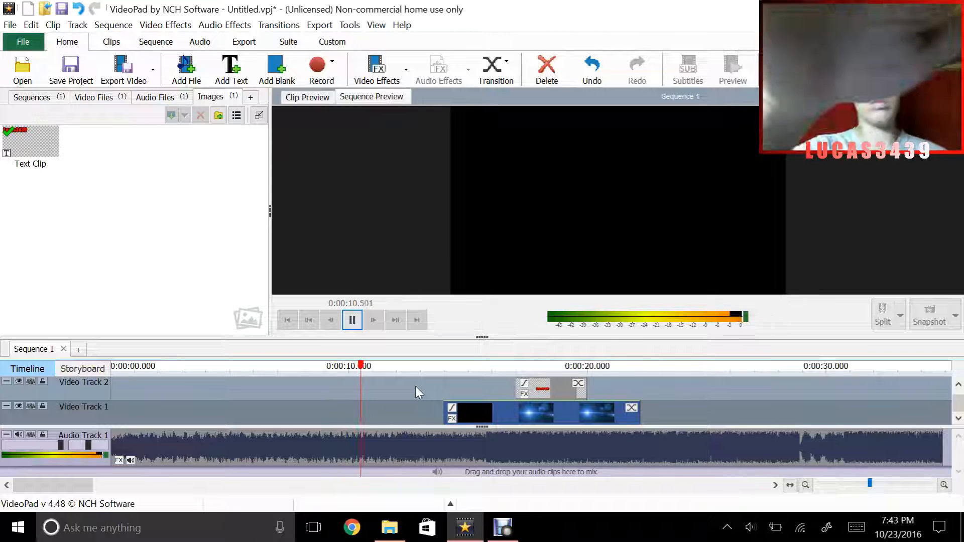
pyautogui.press('XF86AudioLowerVolume')
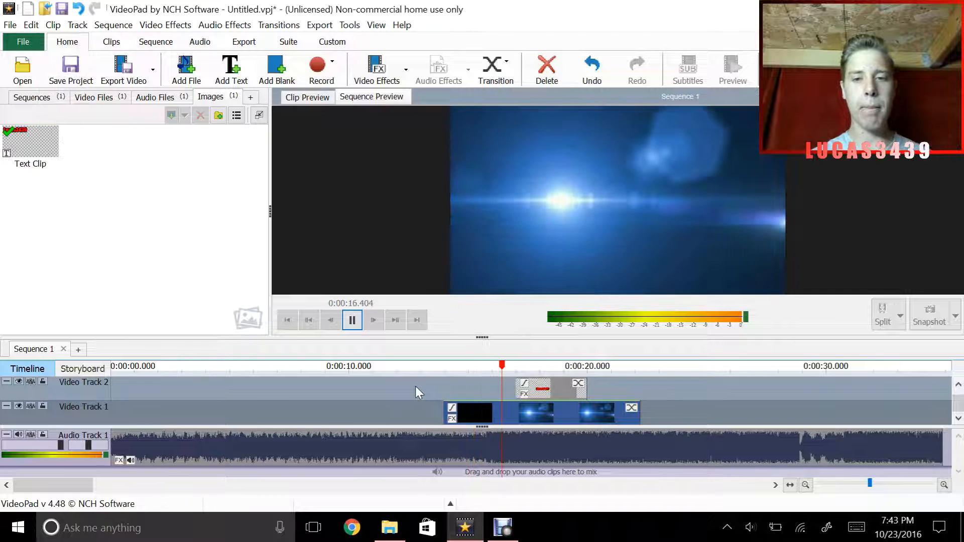
pyautogui.click(352, 320)
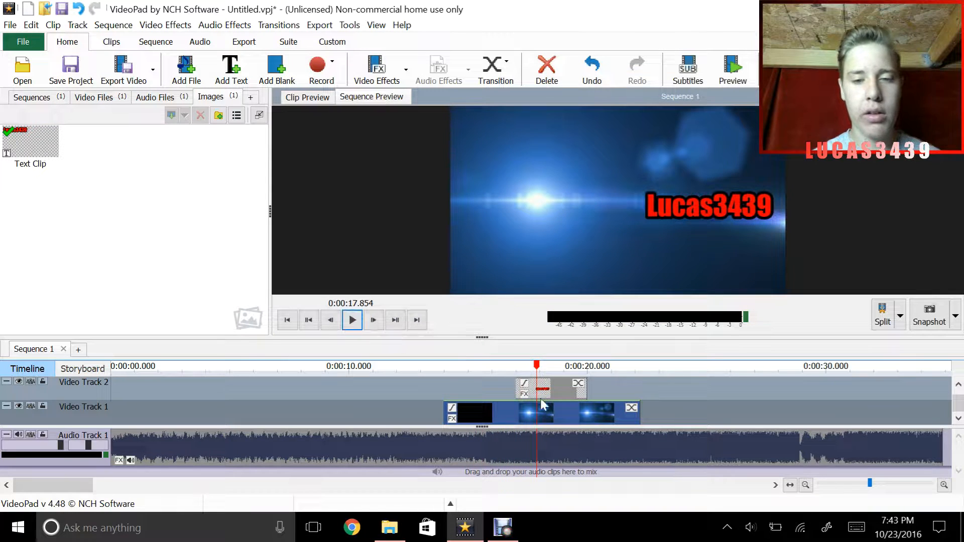
# Lengthen the text clip on Video Track 2 to span from about 15.7 s to the end of the lens flare clip
pyautogui.moveTo(552, 391); pyautogui.dragTo(639, 393)
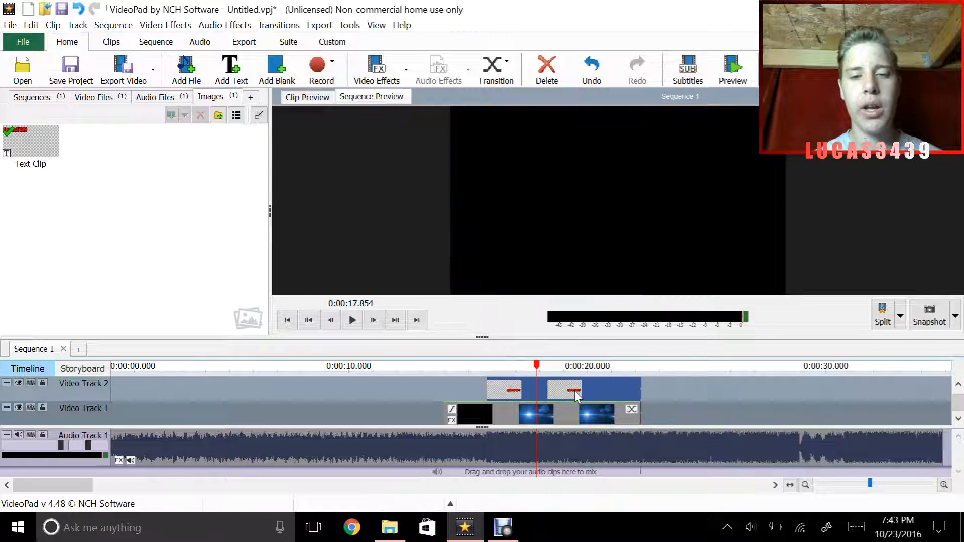
pyautogui.click(250, 369)
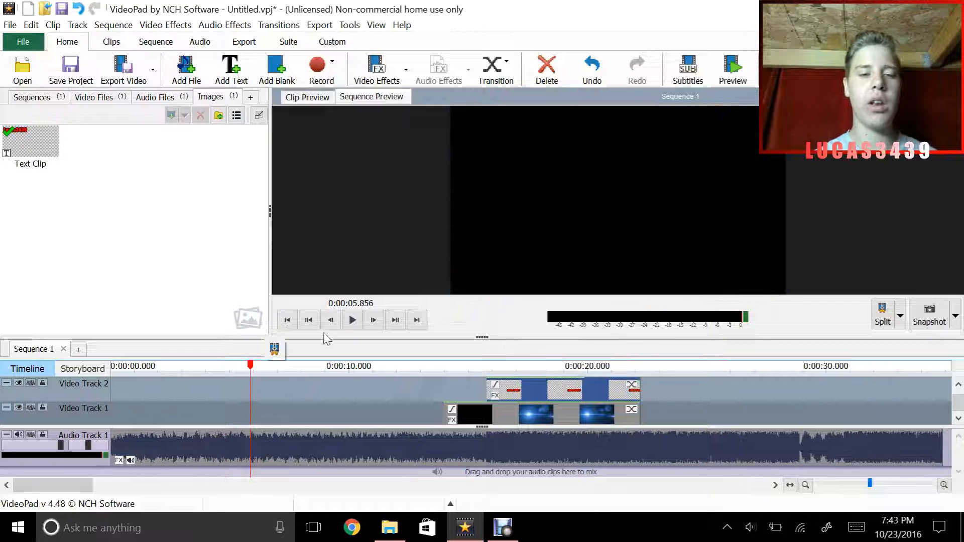
# Trim about 8.7 s off the start of the music so the video clips move earlier, and play the sequence from about 0.9 s
pyautogui.moveTo(112, 438); pyautogui.dragTo(314, 455)
pyautogui.click(129, 370)
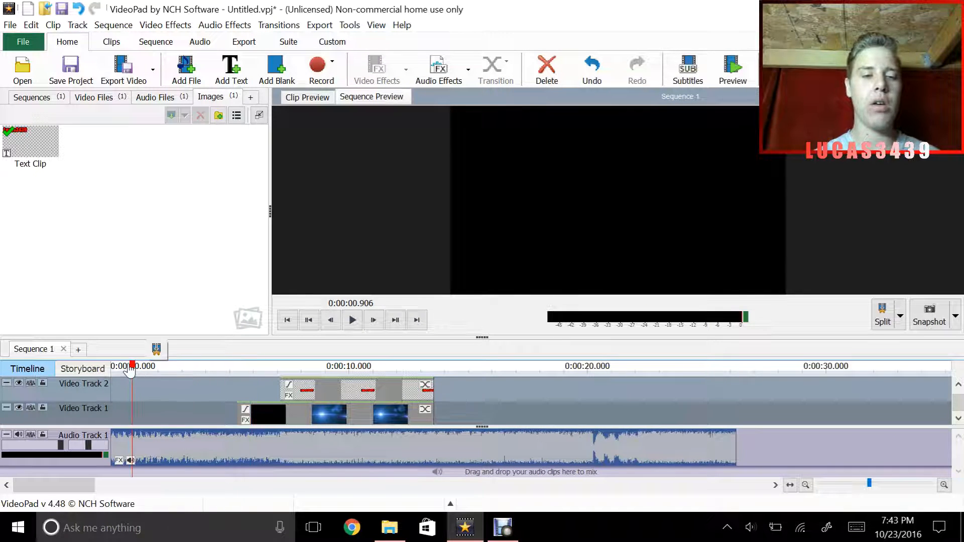
pyautogui.click(353, 324)
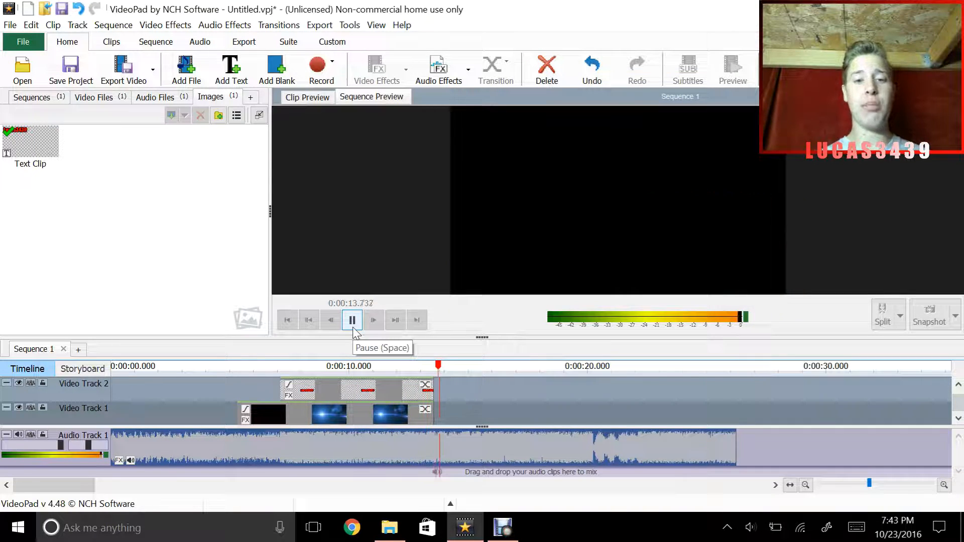
pyautogui.click(353, 324)
# Shorten the text clip to end at about 13 s, and split off and delete the music after about 20.2 s
pyautogui.moveTo(426, 388); pyautogui.dragTo(418, 383)
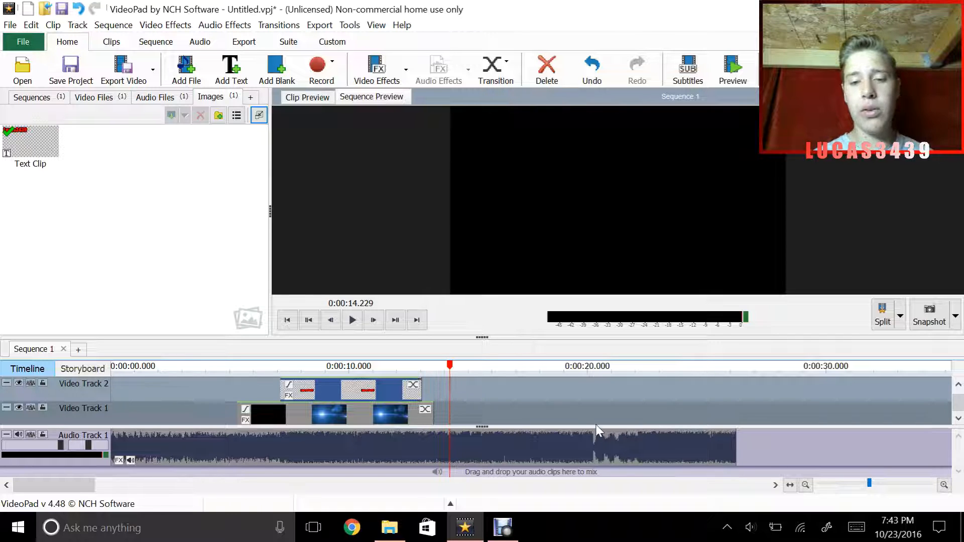
pyautogui.click(593, 405)
pyautogui.click(618, 354)
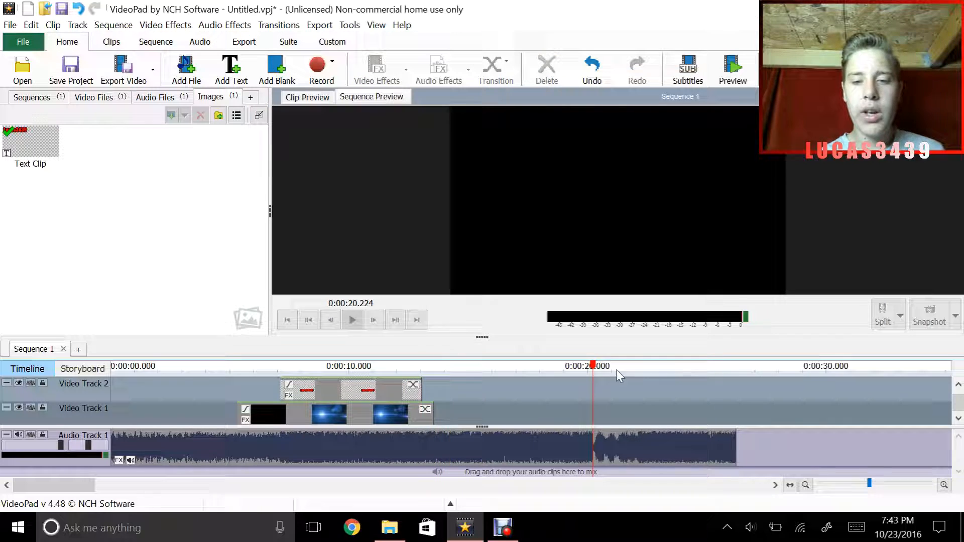
pyautogui.click(618, 443)
pyautogui.rightClick(619, 443)
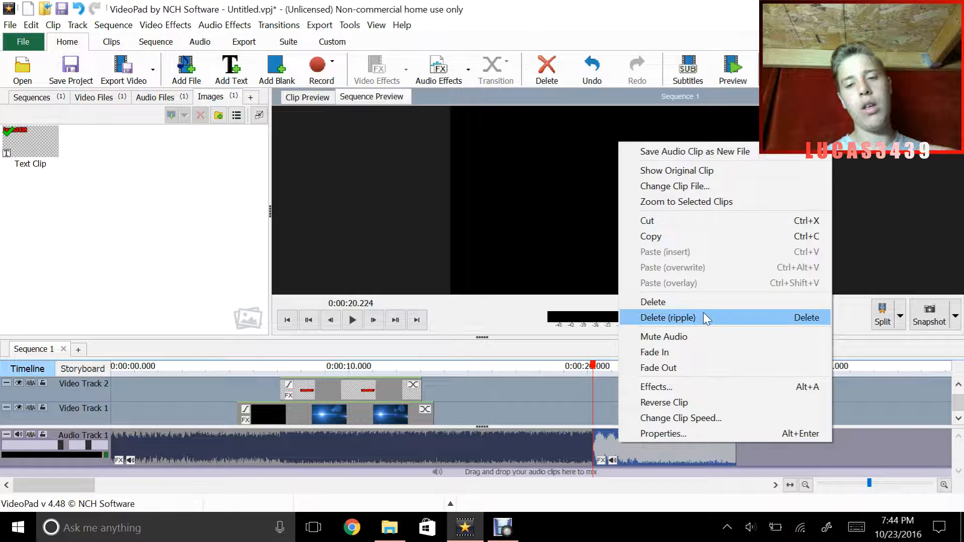
pyautogui.click(681, 303)
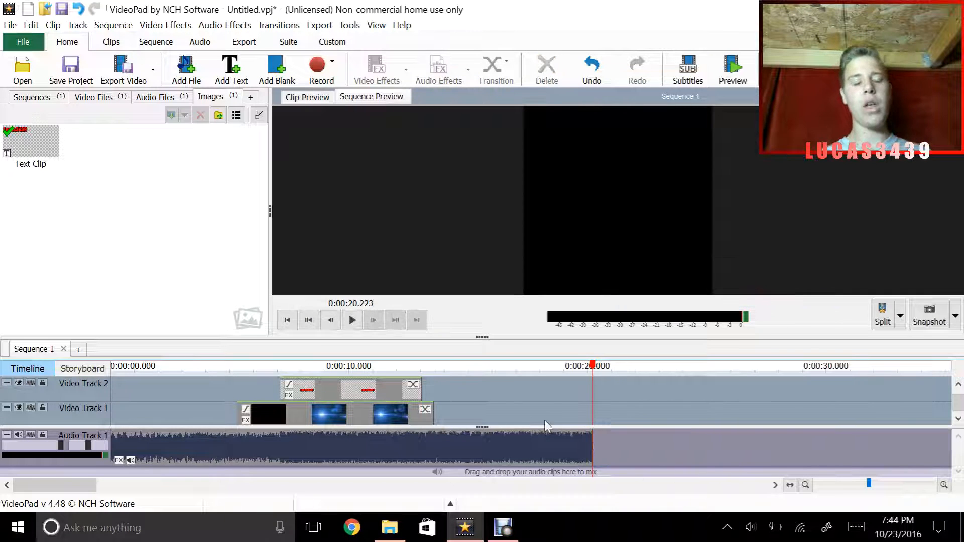
# Split the music clip at about 13.65 s, where the lens flare clip ends
pyautogui.click(516, 443)
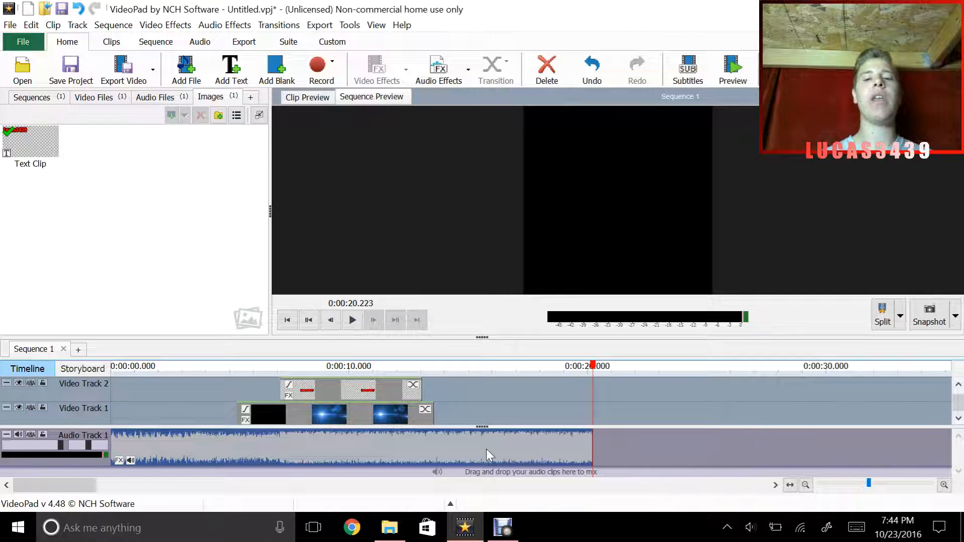
pyautogui.moveTo(477, 427); pyautogui.dragTo(472, 433)
pyautogui.click(457, 411)
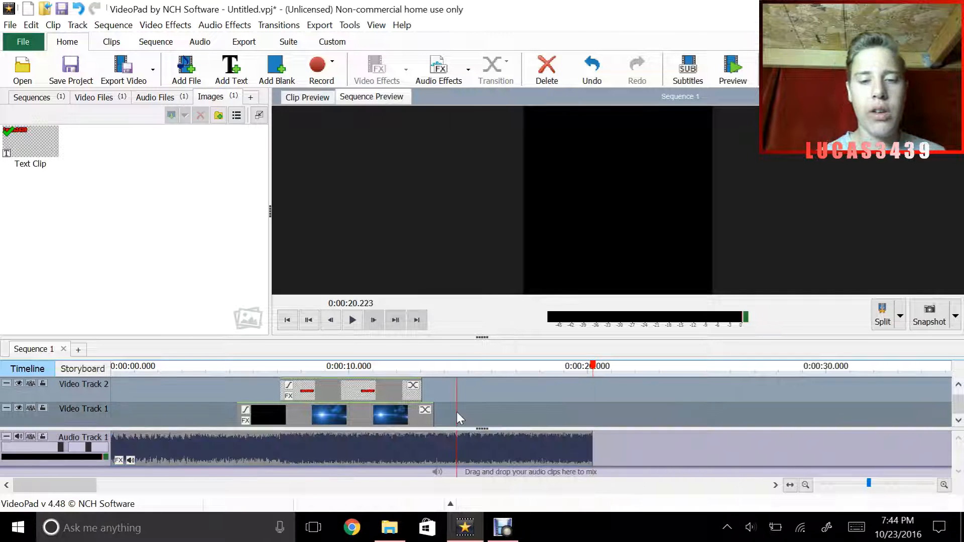
pyautogui.moveTo(450, 374); pyautogui.dragTo(436, 374)
pyautogui.hotkey('ctrl', 'b')
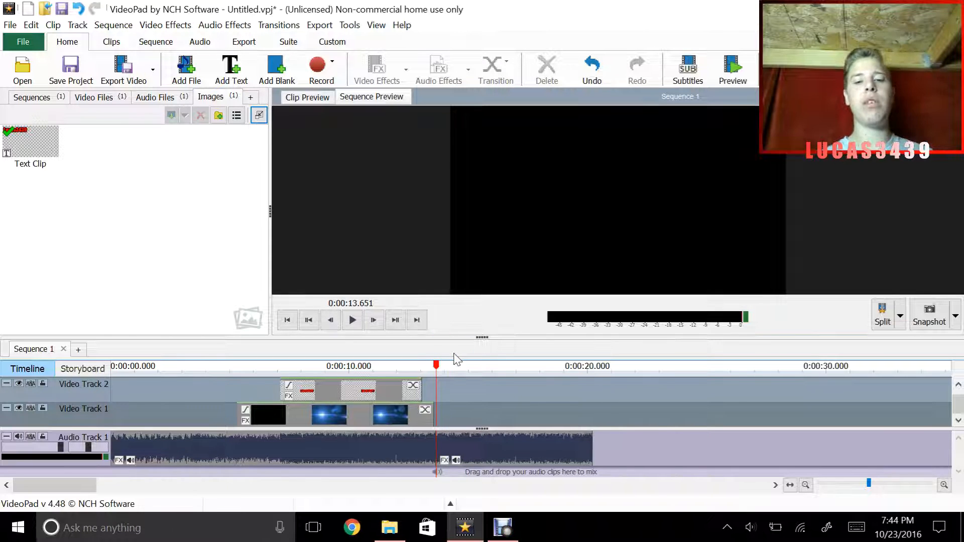
# Apply a fade-out to the music segment that follows the end of the lens flare clip
pyautogui.click(468, 451)
pyautogui.rightClick(468, 451)
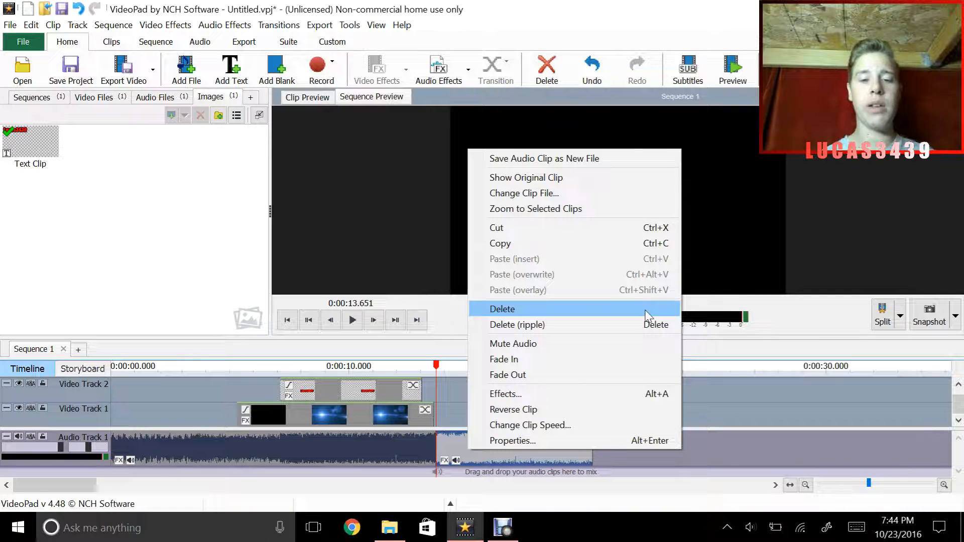
pyautogui.click(582, 375)
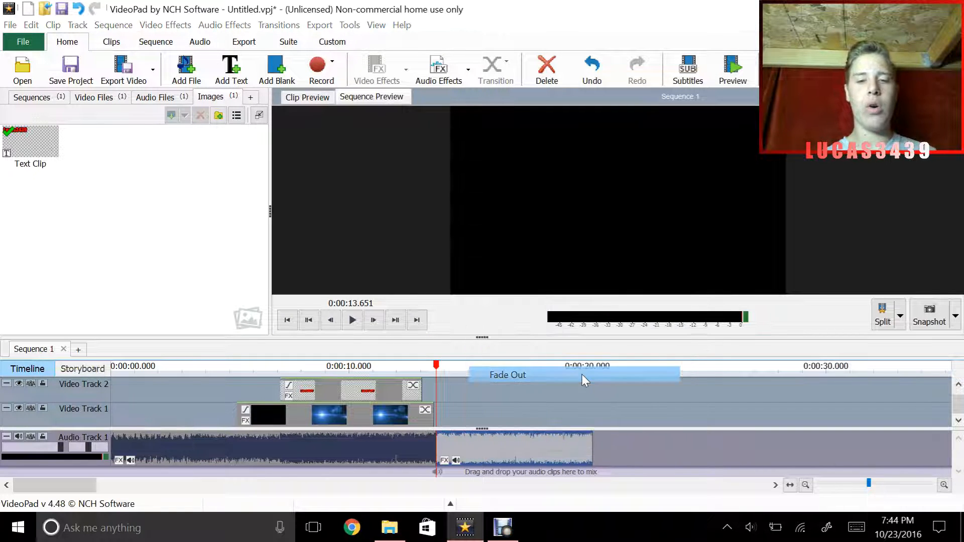
pyautogui.click(458, 289)
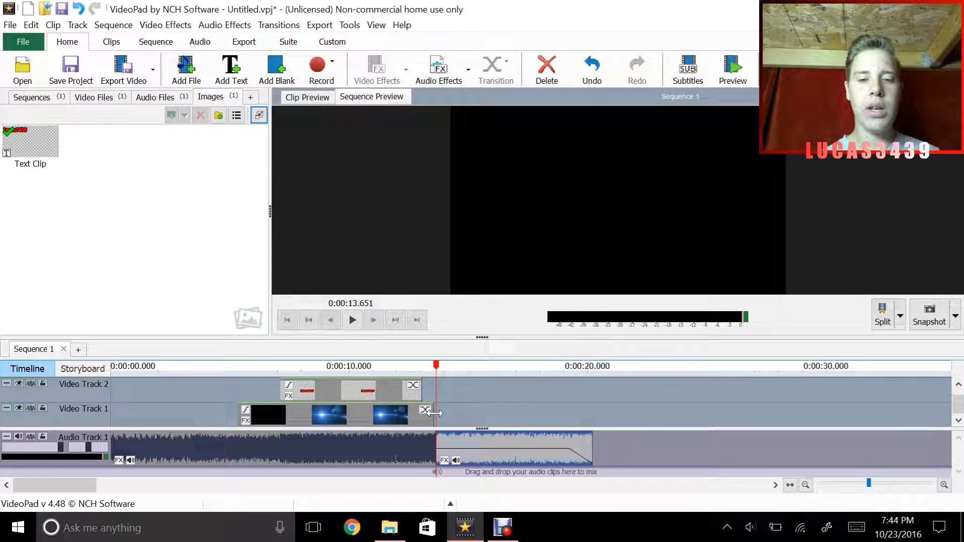
# Look at the last music segment's volume control and play the sequence from about 4.6 s to review the intro
pyautogui.click(456, 461)
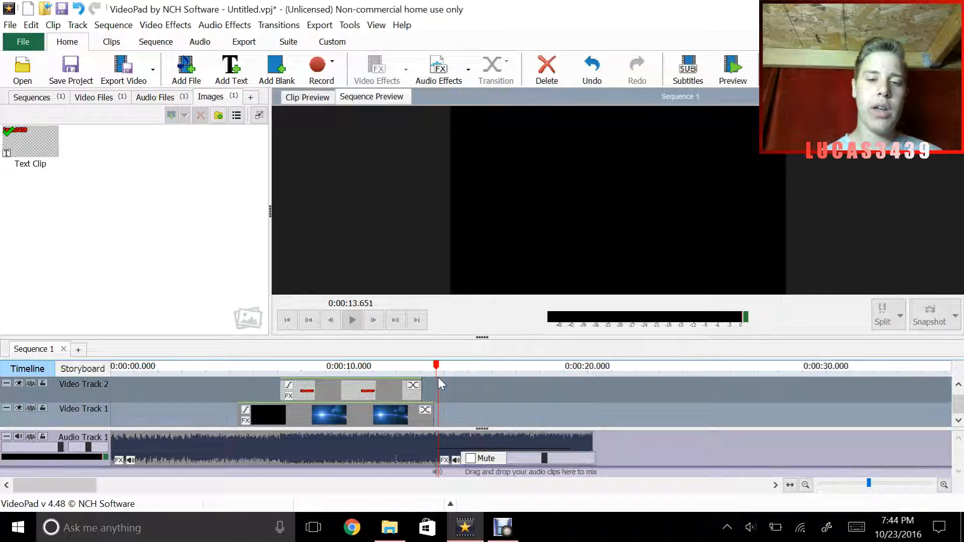
pyautogui.click(459, 387)
pyautogui.click(410, 369)
pyautogui.click(392, 369)
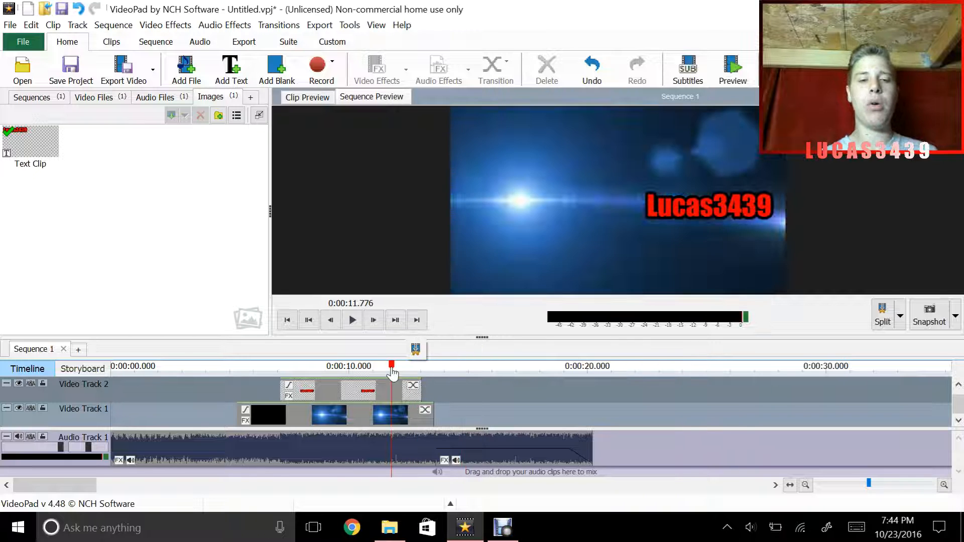
pyautogui.moveTo(327, 371); pyautogui.dragTo(220, 371)
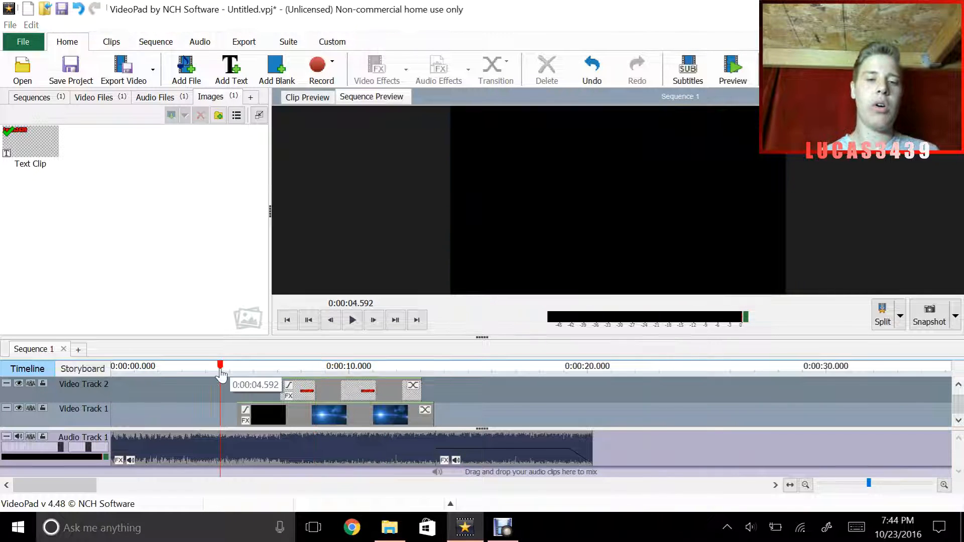
pyautogui.click(352, 320)
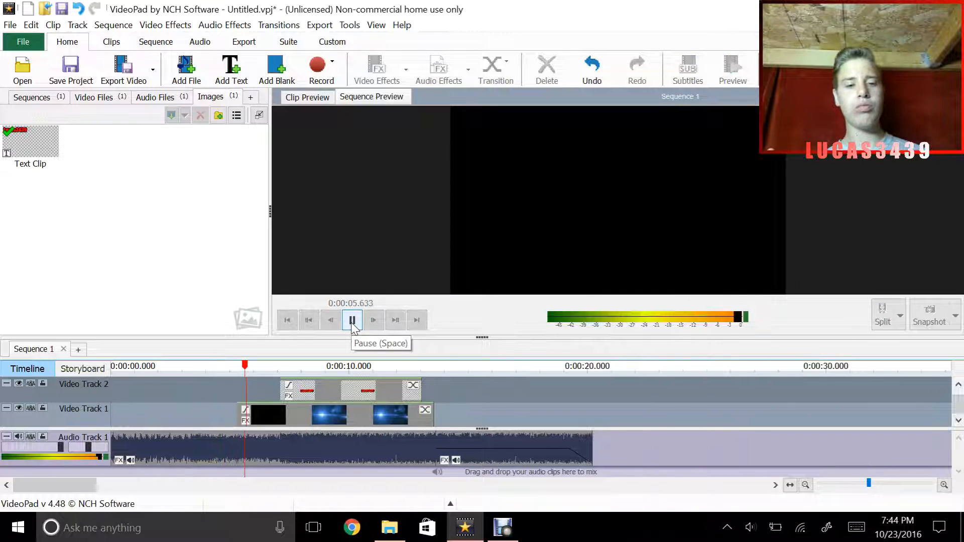